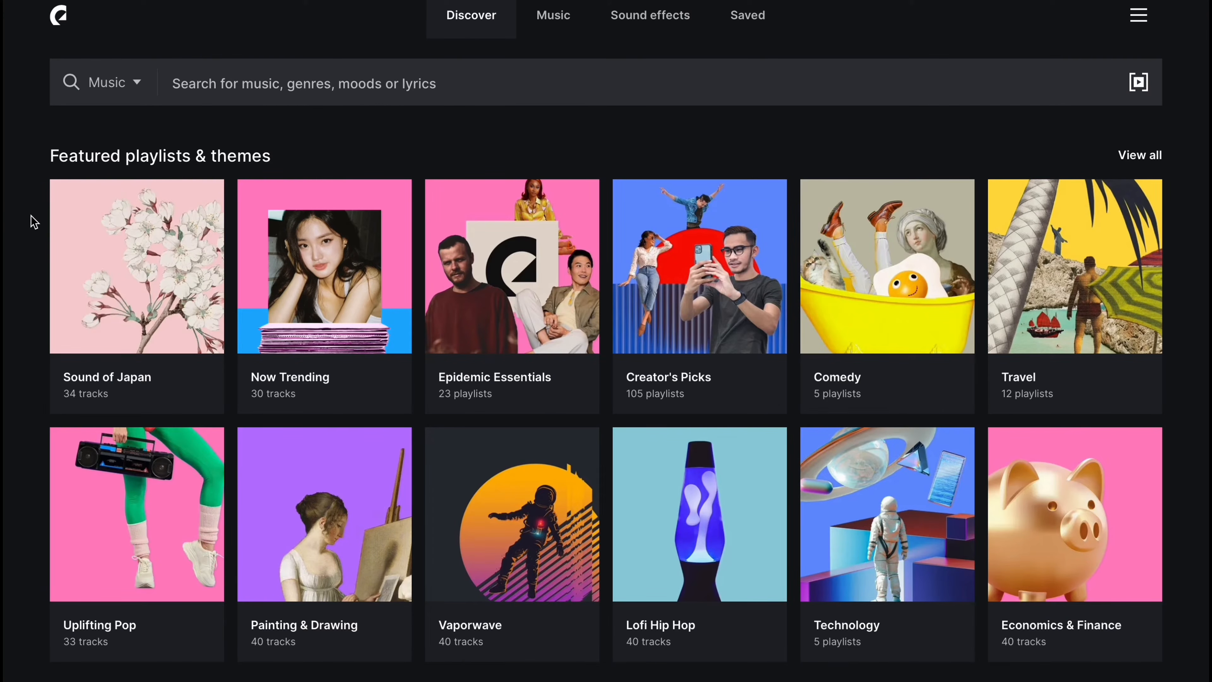
Browse the featured playlists, then the music genres, moods and themes in the music library.
{"action": "scroll", "coordinate": [33, 222], "scroll_direction": "down", "scroll_amount": 8}
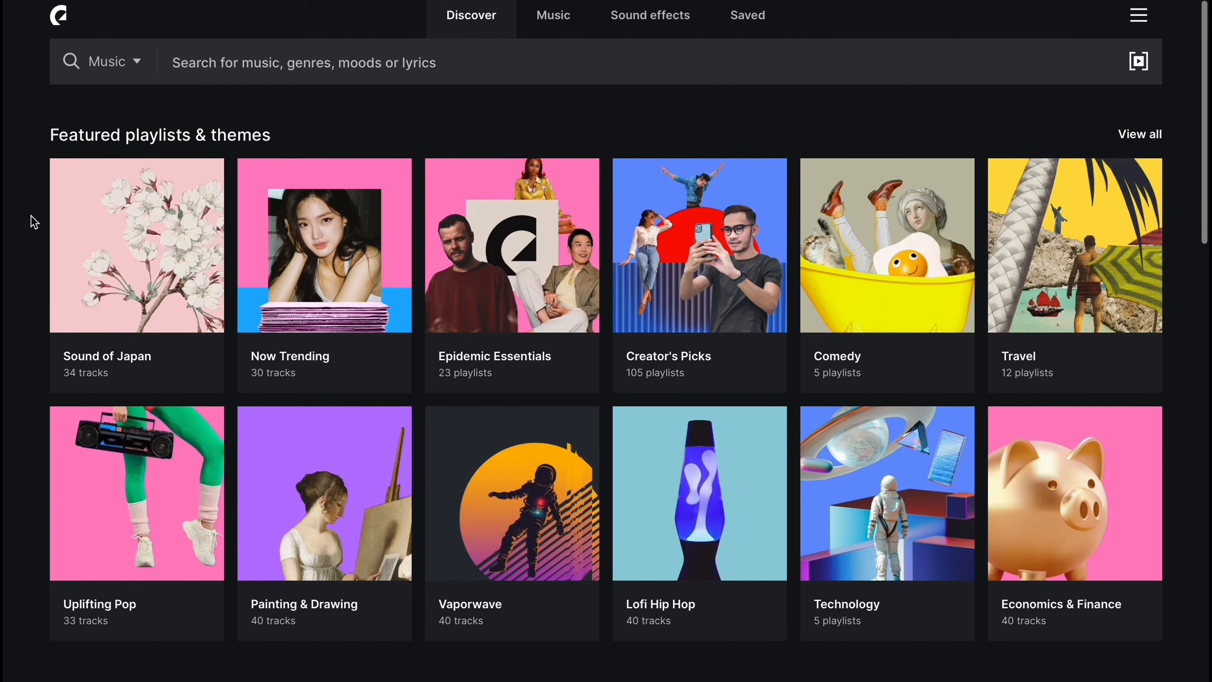
{"action": "scroll", "coordinate": [34, 222], "scroll_direction": "down", "scroll_amount": 5}
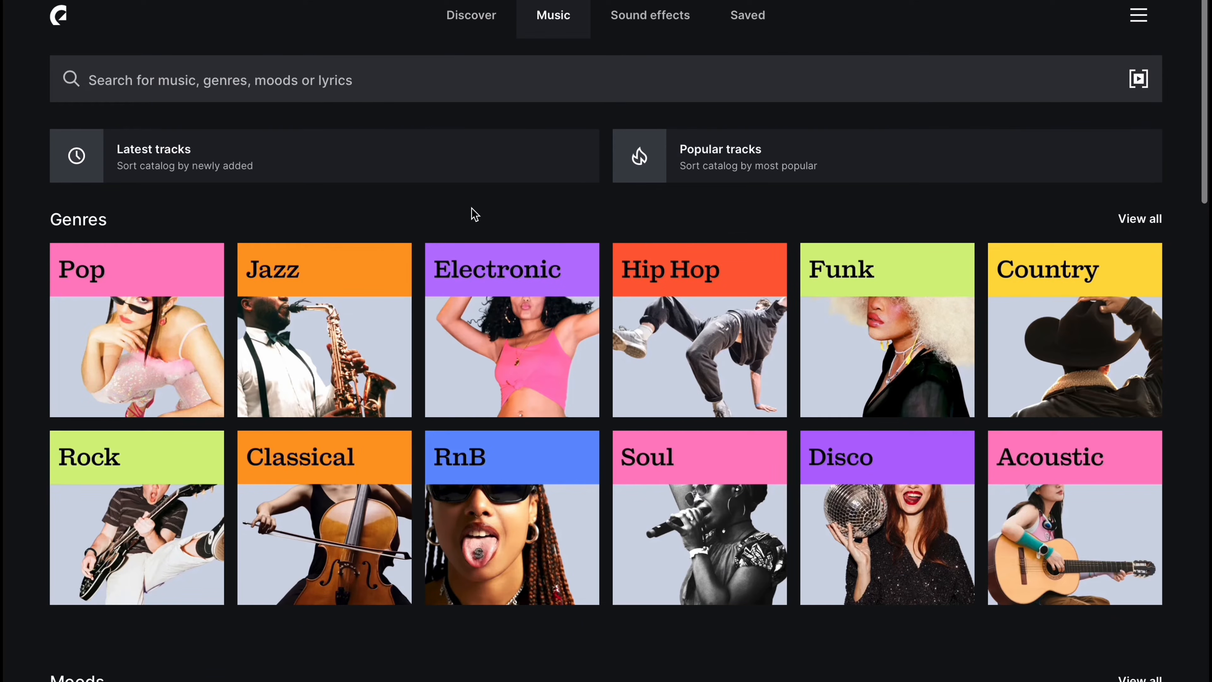
{"action": "scroll", "coordinate": [474, 215], "scroll_direction": "down", "scroll_amount": 12}
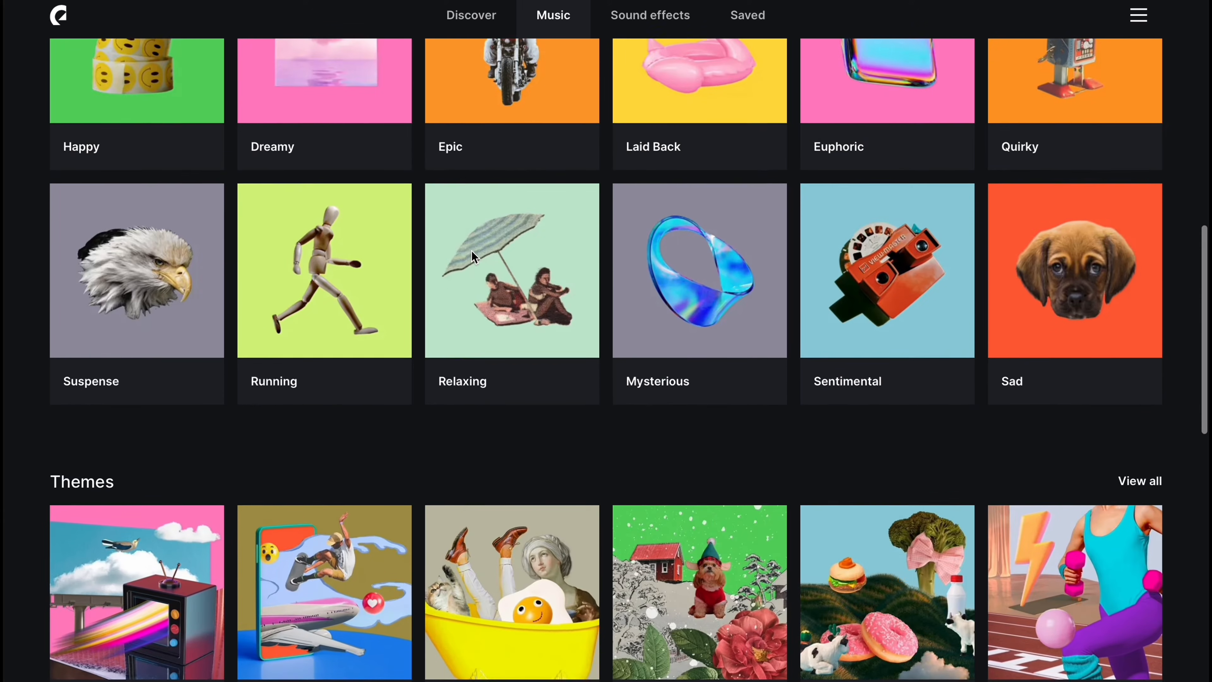
{"action": "scroll", "coordinate": [472, 250], "scroll_direction": "down", "scroll_amount": 5}
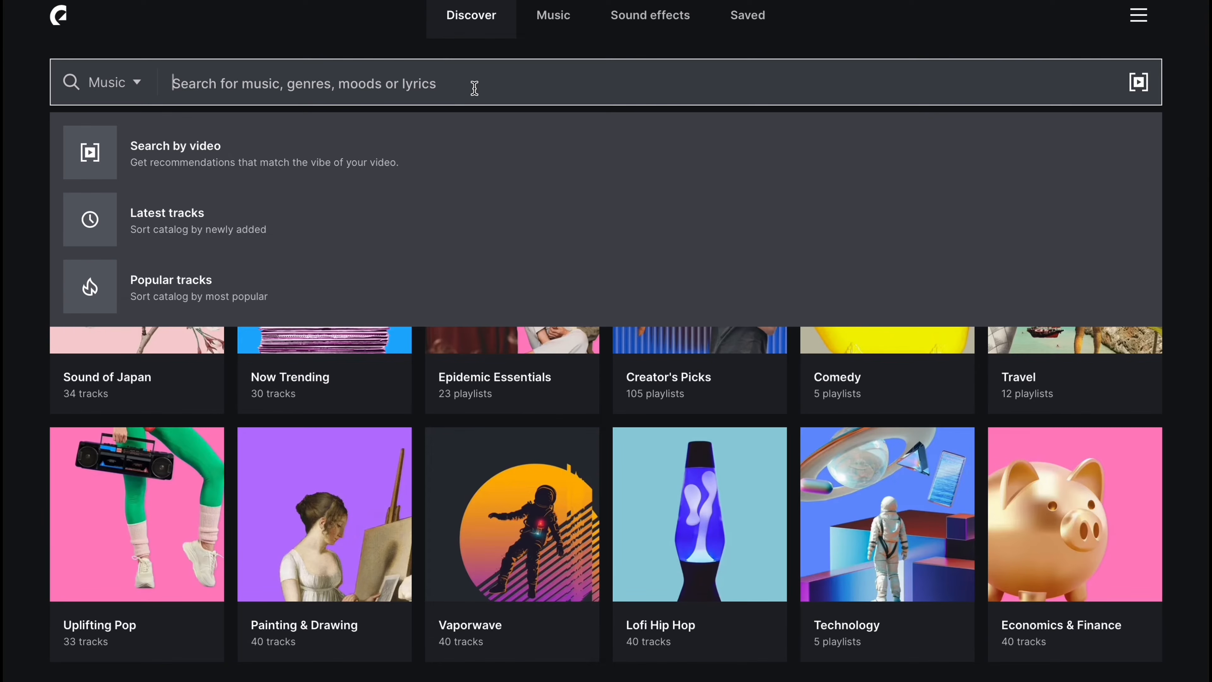
Search the music catalog for "chilled out" and browse the matching tracks and topic.
{"action": "type", "text": "c"}
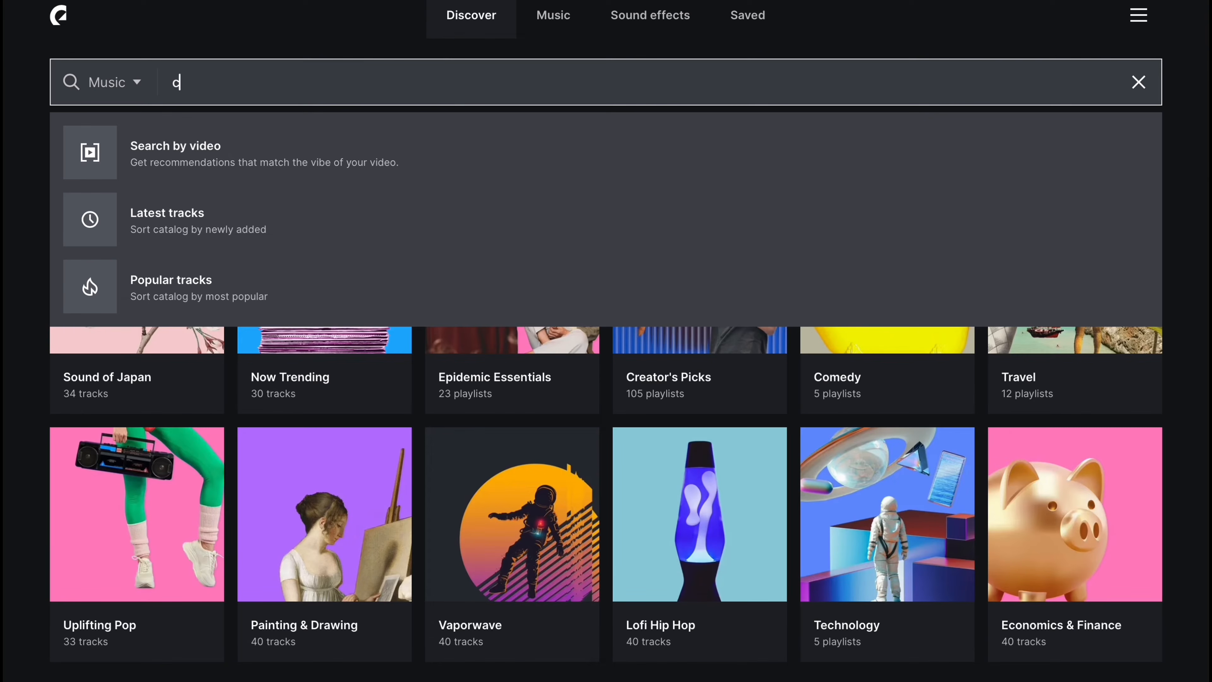
{"action": "type", "text": "hilled"}
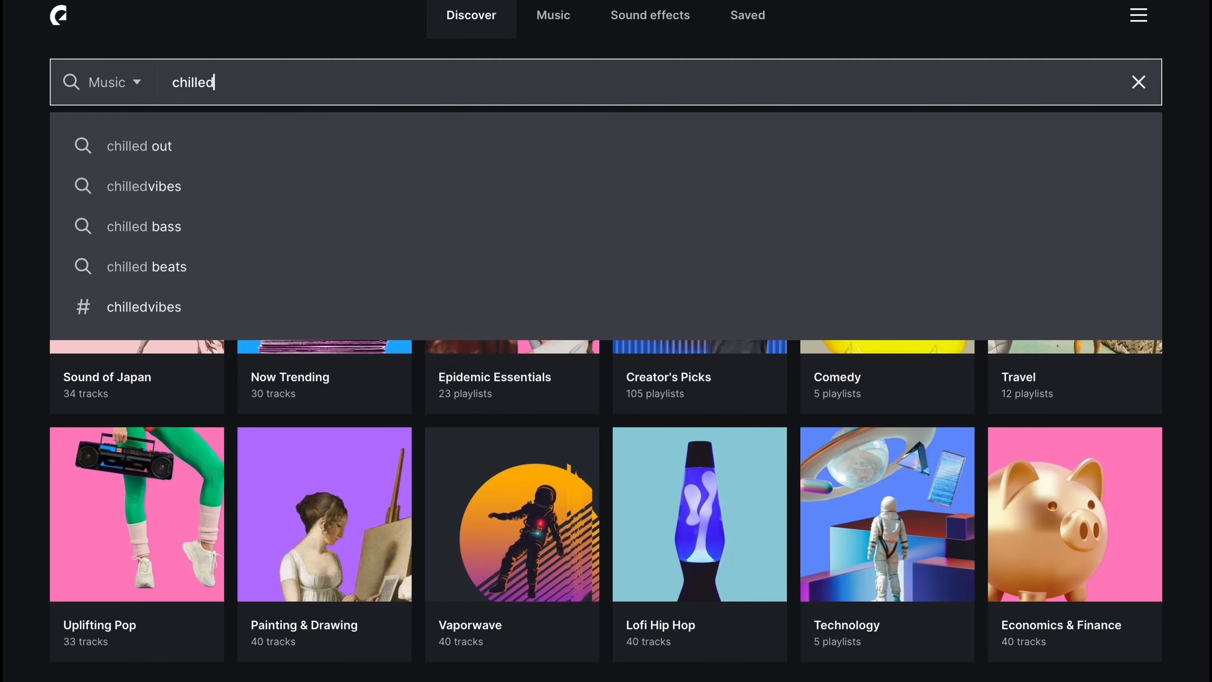
{"action": "key", "text": "Down"}
{"action": "key", "text": "Return"}
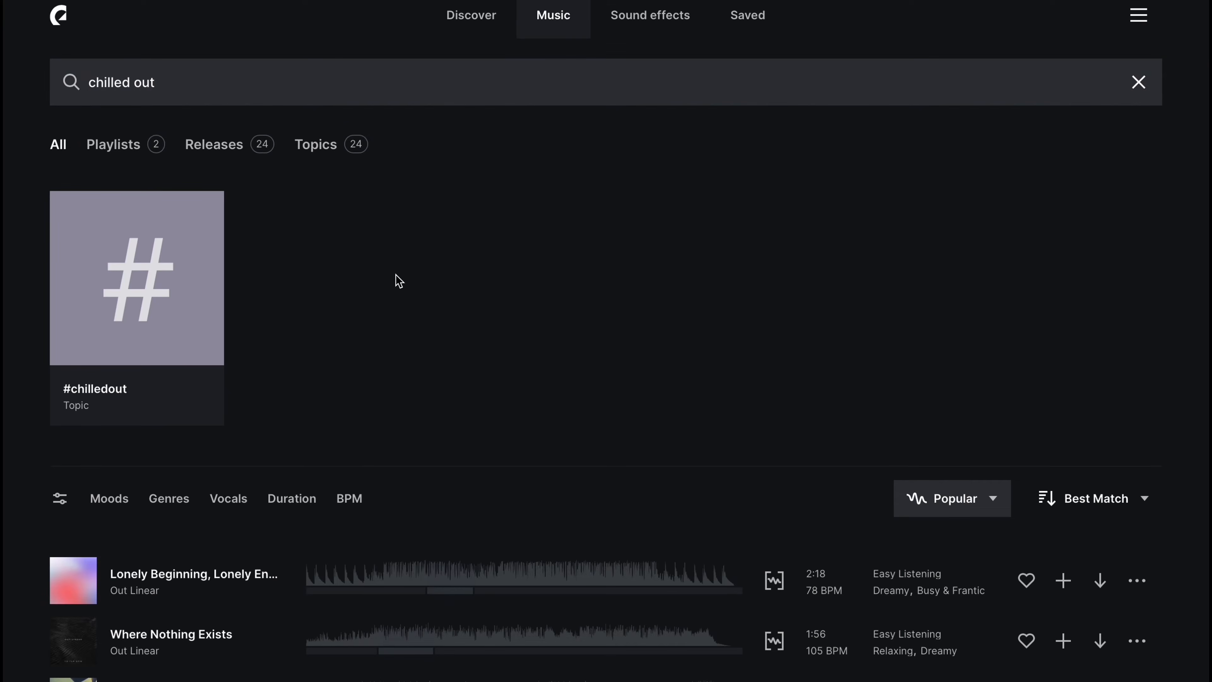
{"action": "scroll", "coordinate": [398, 276], "scroll_direction": "down", "scroll_amount": 8}
{"action": "left_click", "coordinate": [82, 389]}
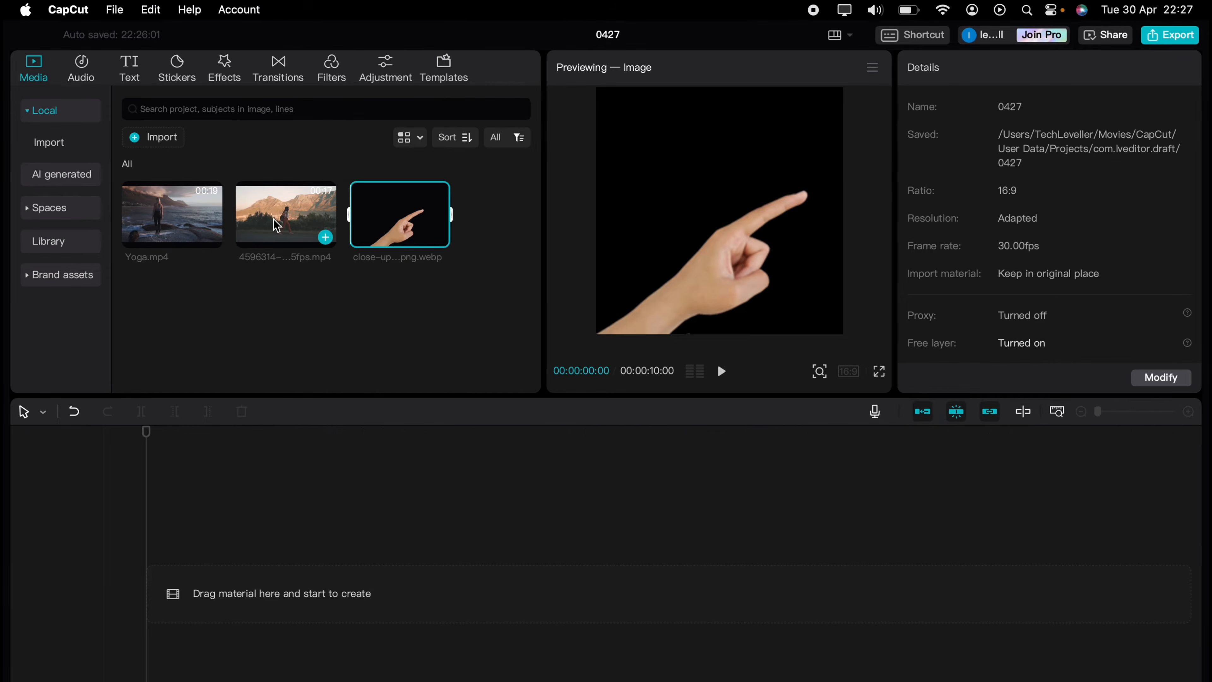
In CapCut, place the walking clip on the main track and Yoga.mp4 on a track above, starting about three seconds in.
{"action": "left_click_drag", "start_coordinate": [284, 217], "coordinate": [197, 595]}
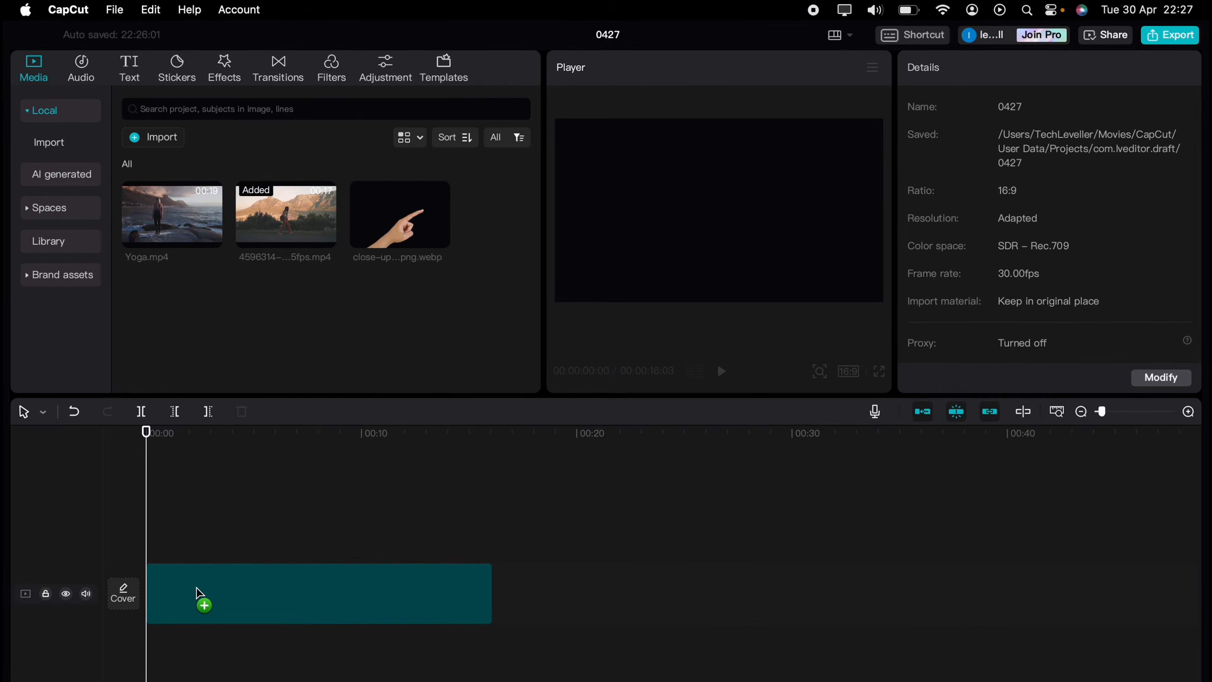
{"action": "left_click_drag", "start_coordinate": [172, 222], "coordinate": [209, 525]}
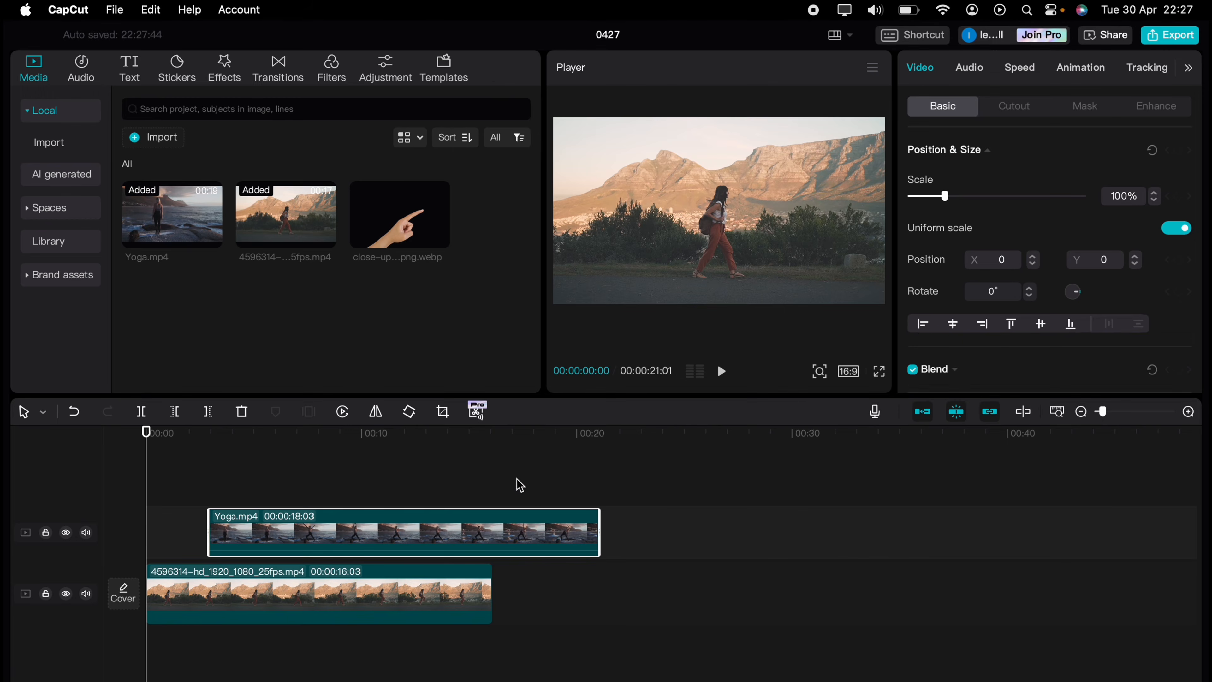
Split Yoga.mp4 at the end of the walking clip, 00:00:16:03, and delete the part beyond it.
{"action": "left_click", "coordinate": [502, 478]}
{"action": "left_click", "coordinate": [493, 475]}
{"action": "left_click", "coordinate": [524, 532]}
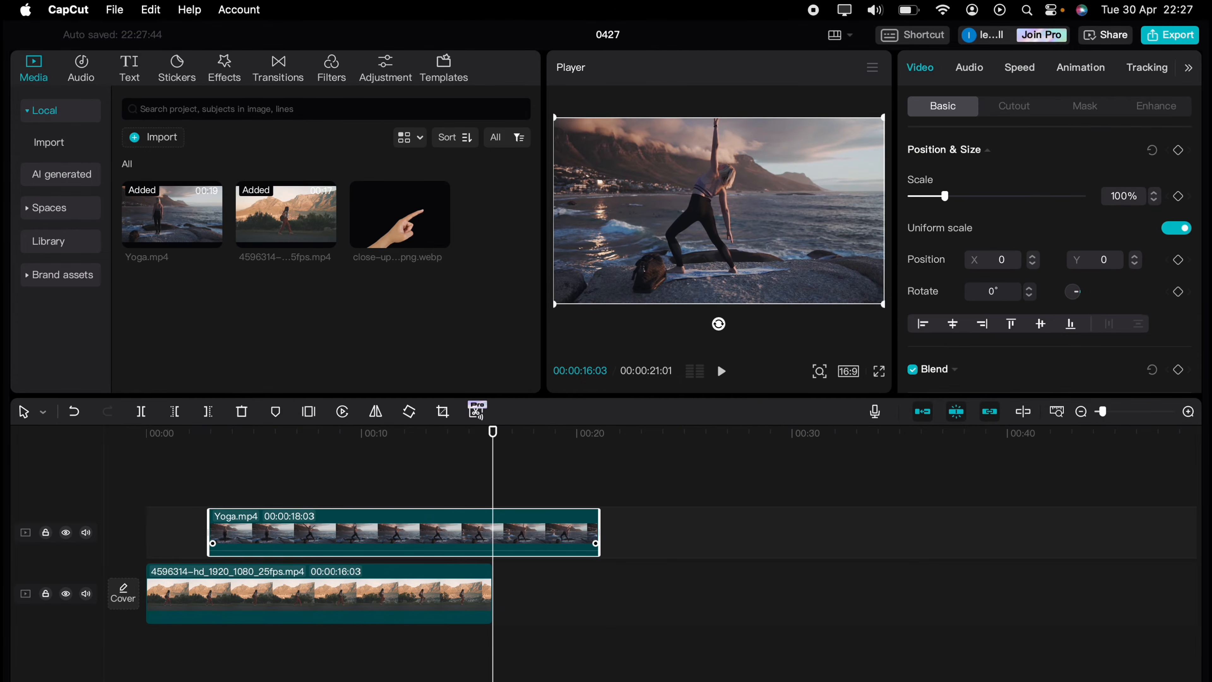
{"action": "key", "text": "super+b"}
{"action": "key", "text": "Delete"}
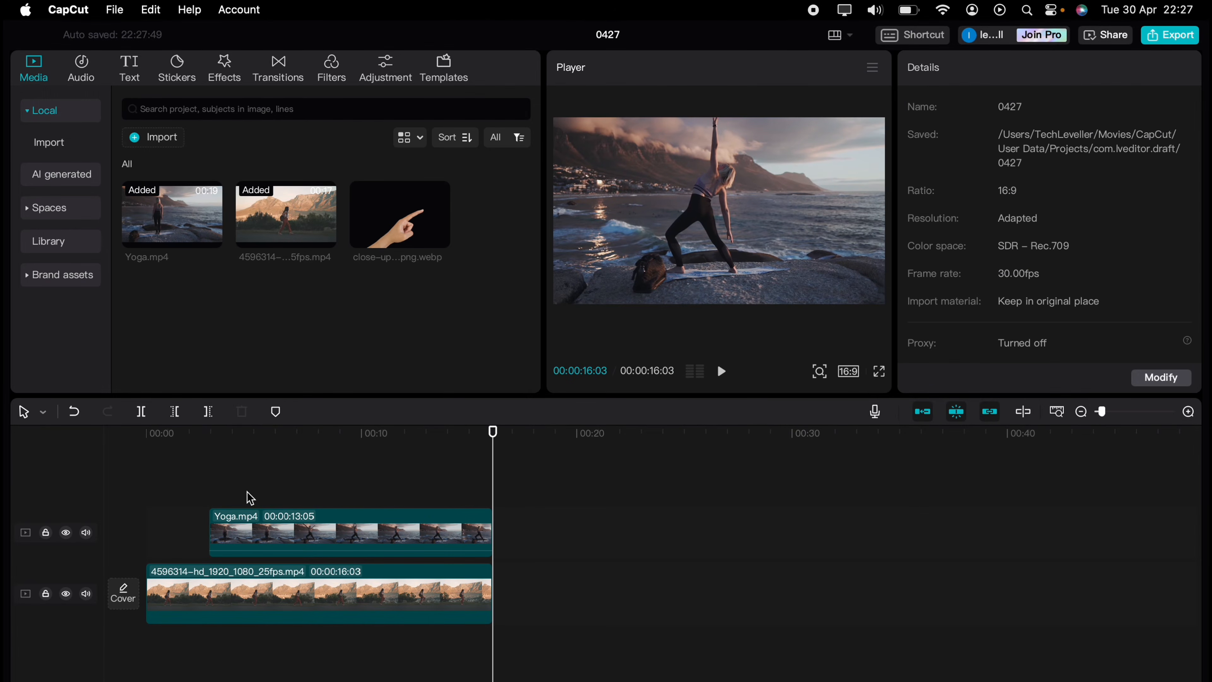
Play back the change from the walking clip to Yoga.mp4.
{"action": "left_click", "coordinate": [164, 481]}
{"action": "key", "text": "space"}
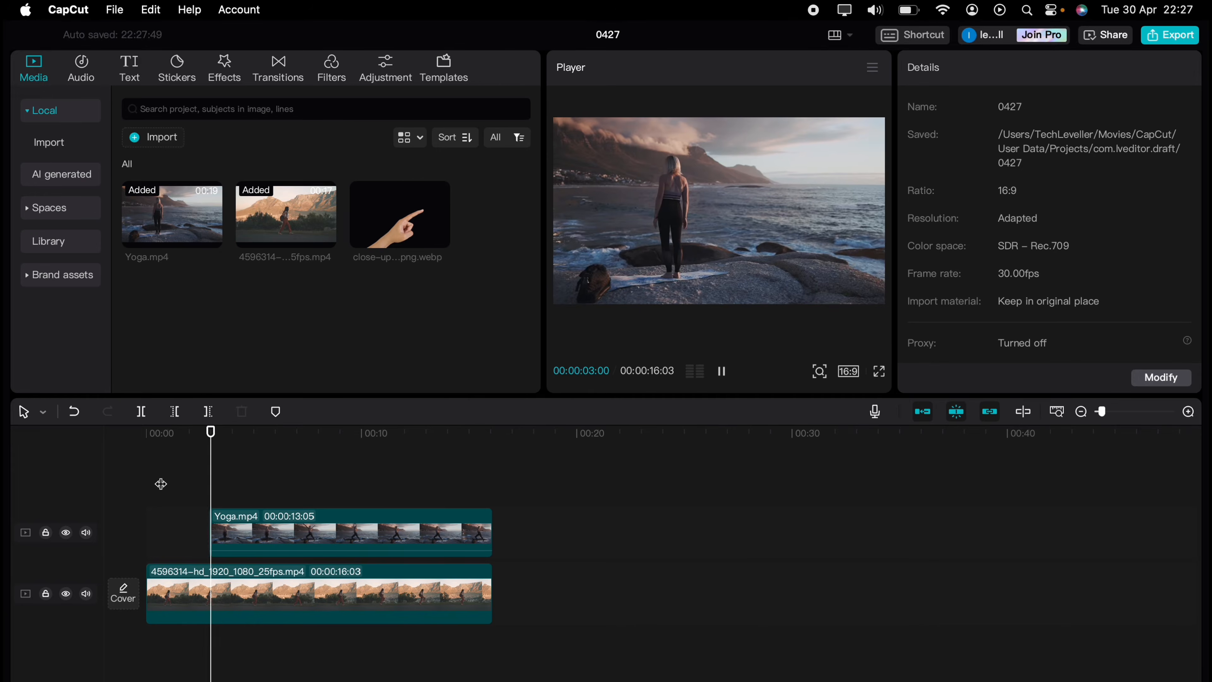
{"action": "key", "text": "space"}
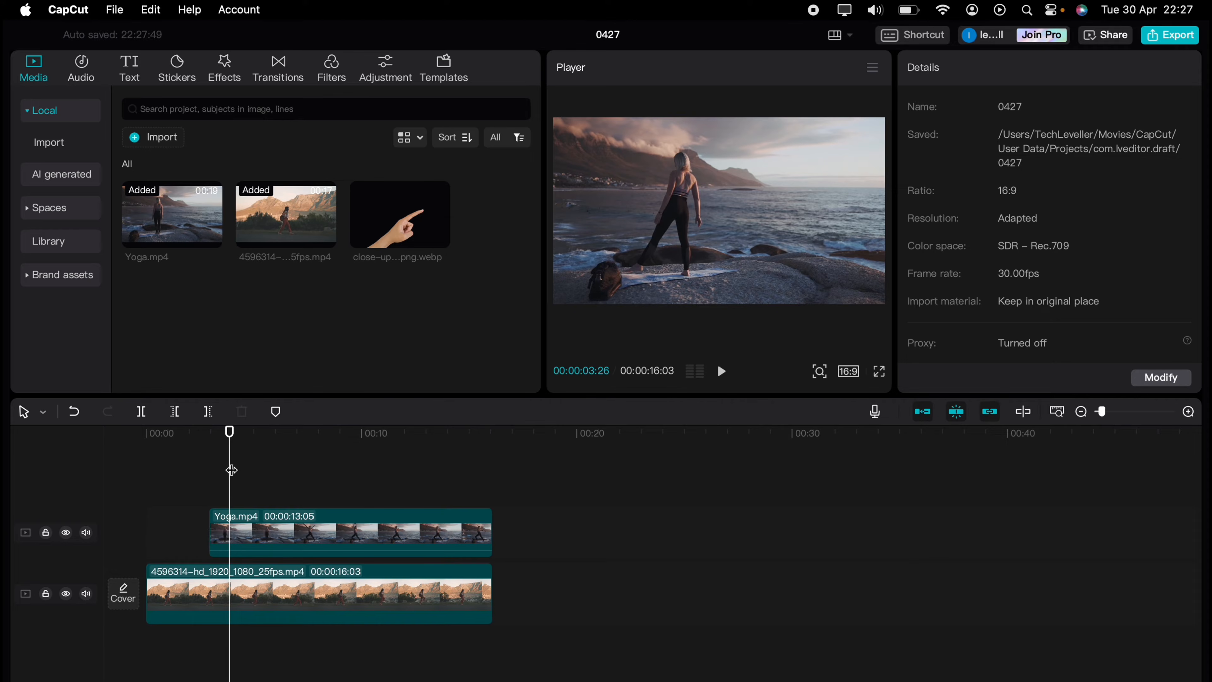
At the start of Yoga.mp4, add a tall, narrow Rectangle mask and move it to the frame's left edge at X -960, Y -41.
{"action": "left_click", "coordinate": [217, 471]}
{"action": "left_click_drag", "start_coordinate": [217, 471], "coordinate": [212, 470]}
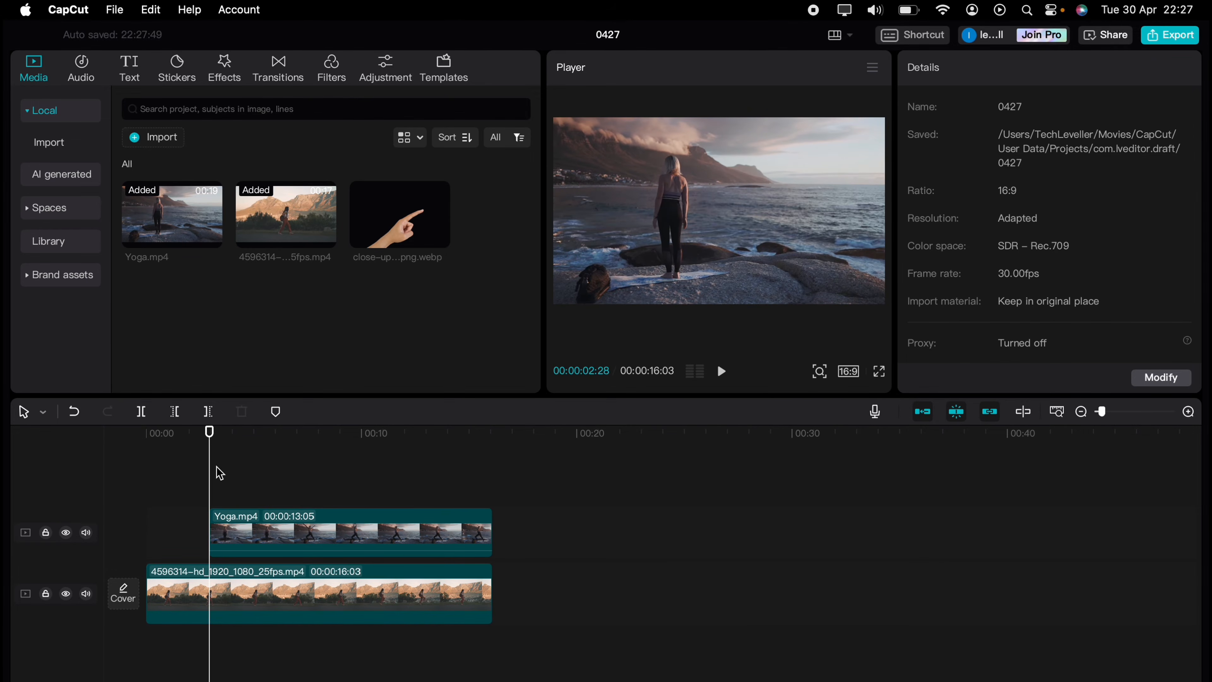
{"action": "left_click", "coordinate": [239, 525]}
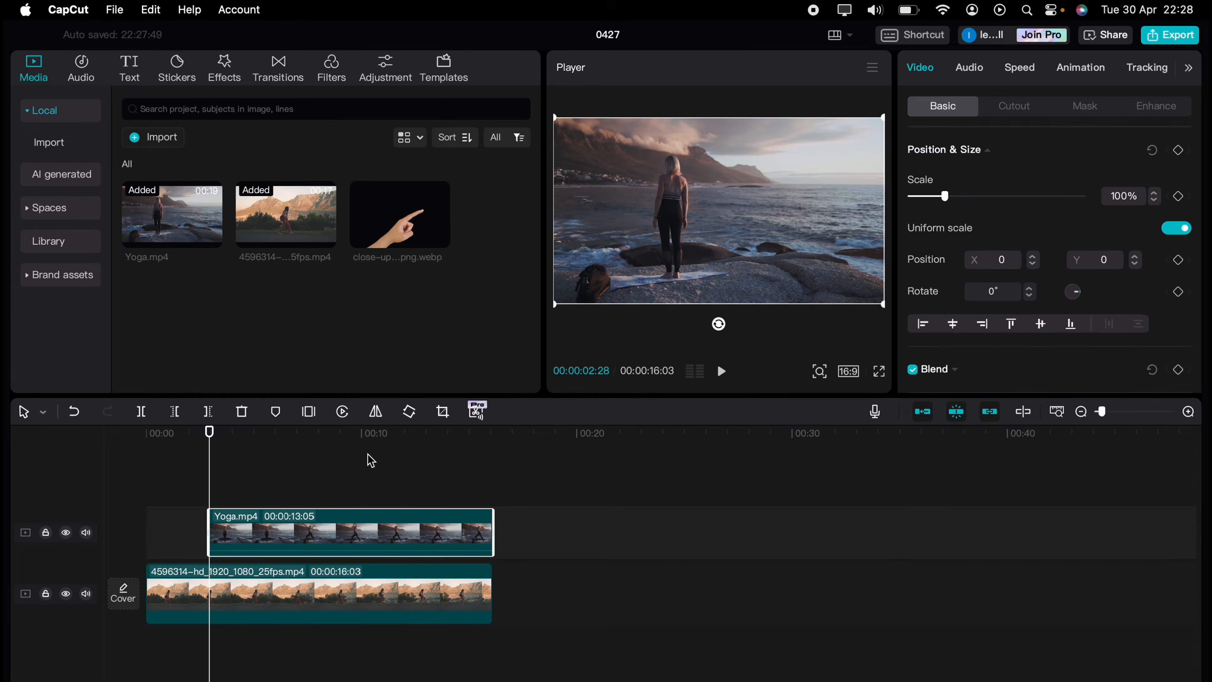
{"action": "left_click", "coordinate": [1087, 110]}
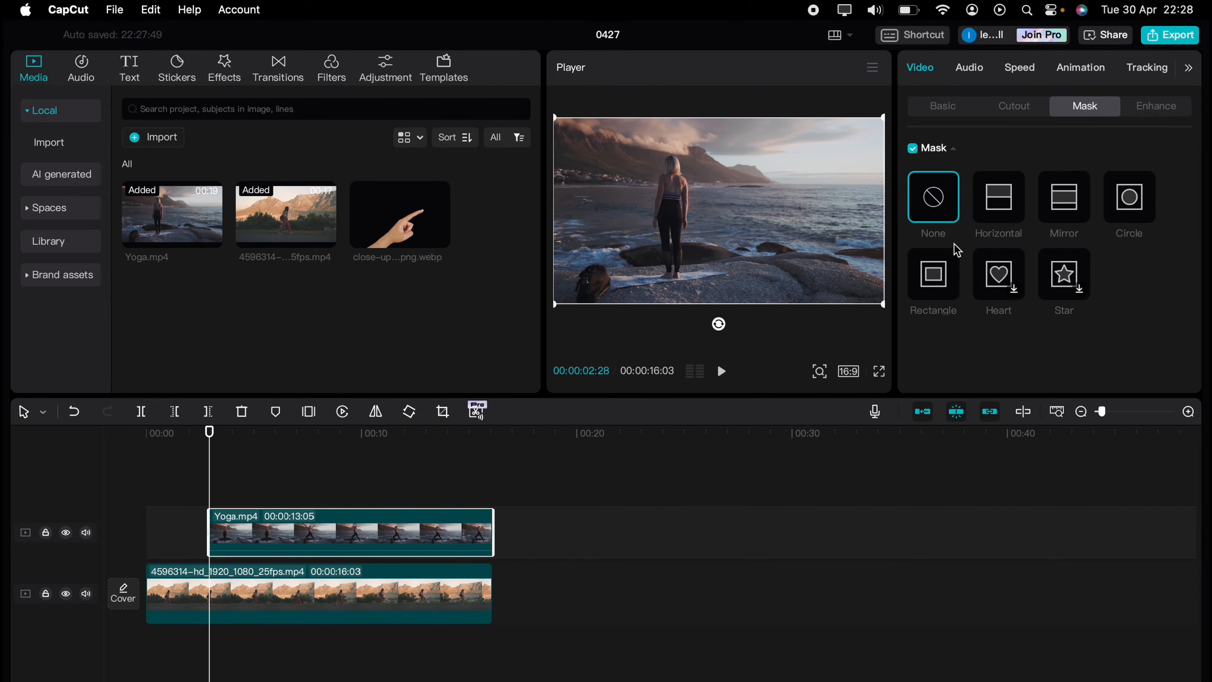
{"action": "left_click", "coordinate": [931, 282]}
{"action": "left_click_drag", "start_coordinate": [802, 258], "coordinate": [726, 331]}
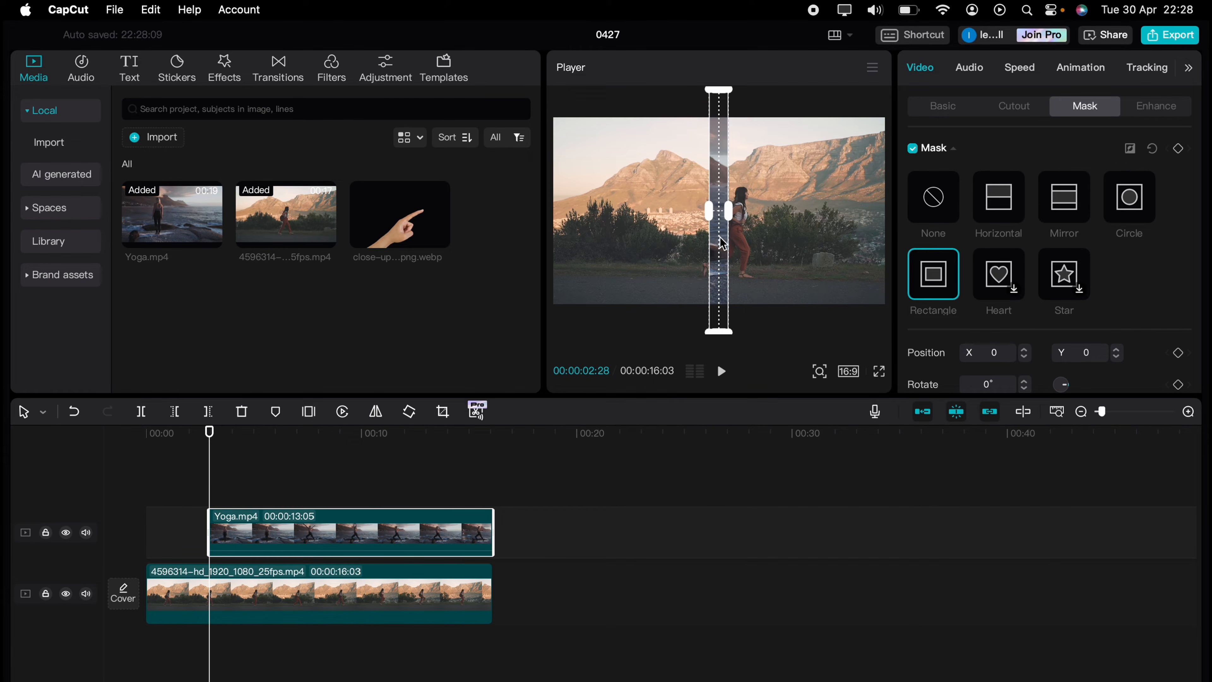
{"action": "left_click_drag", "start_coordinate": [723, 244], "coordinate": [552, 226]}
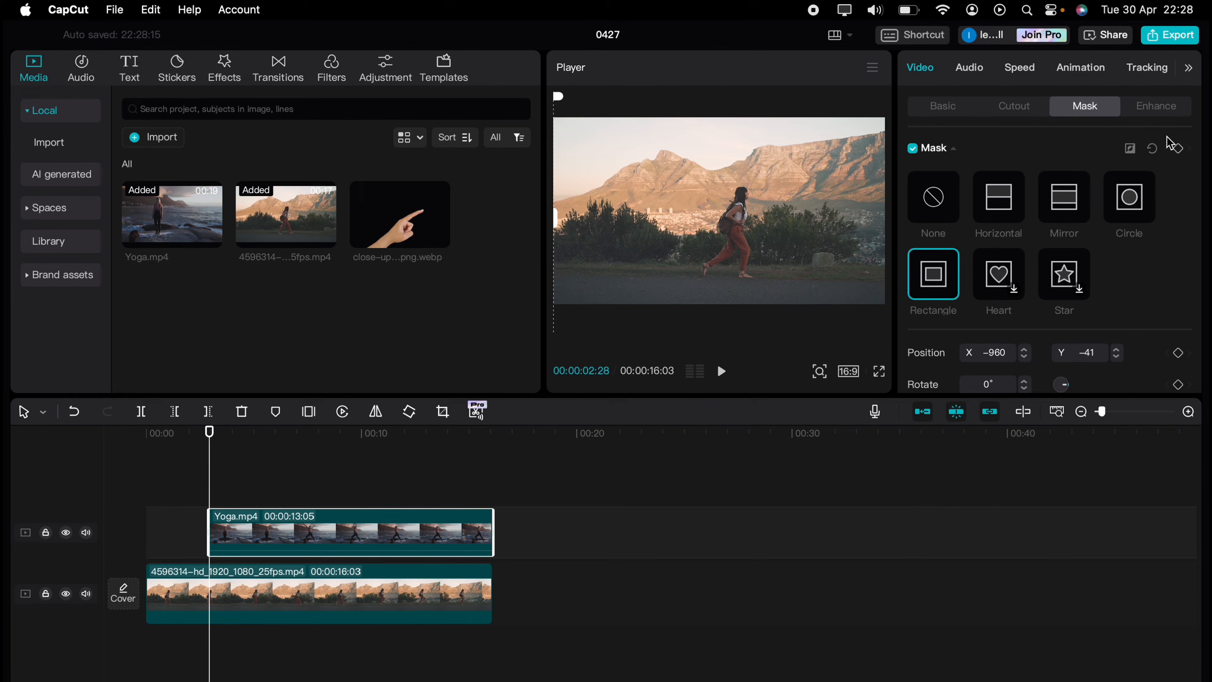
Keyframe the mask at the start of Yoga.mp4 and widen it across the whole frame at 00:00:06:10.
{"action": "left_click", "coordinate": [1178, 148]}
{"action": "left_click_drag", "start_coordinate": [211, 446], "coordinate": [282, 448]}
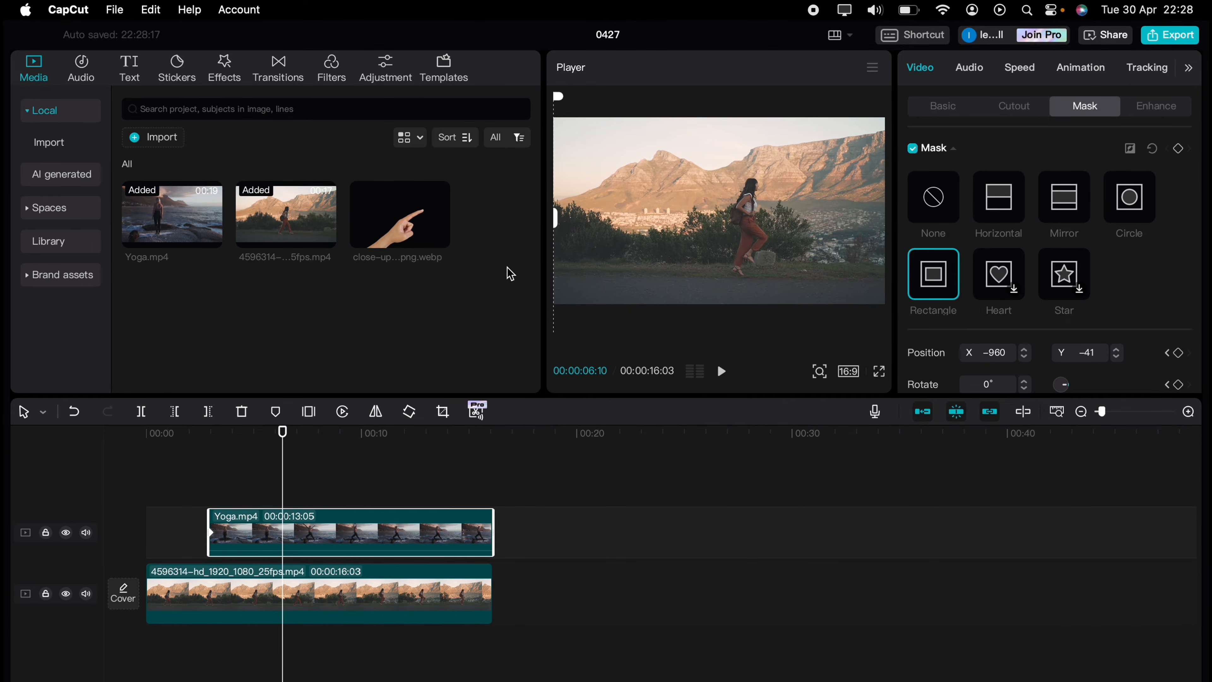
{"action": "left_click_drag", "start_coordinate": [560, 221], "coordinate": [901, 227]}
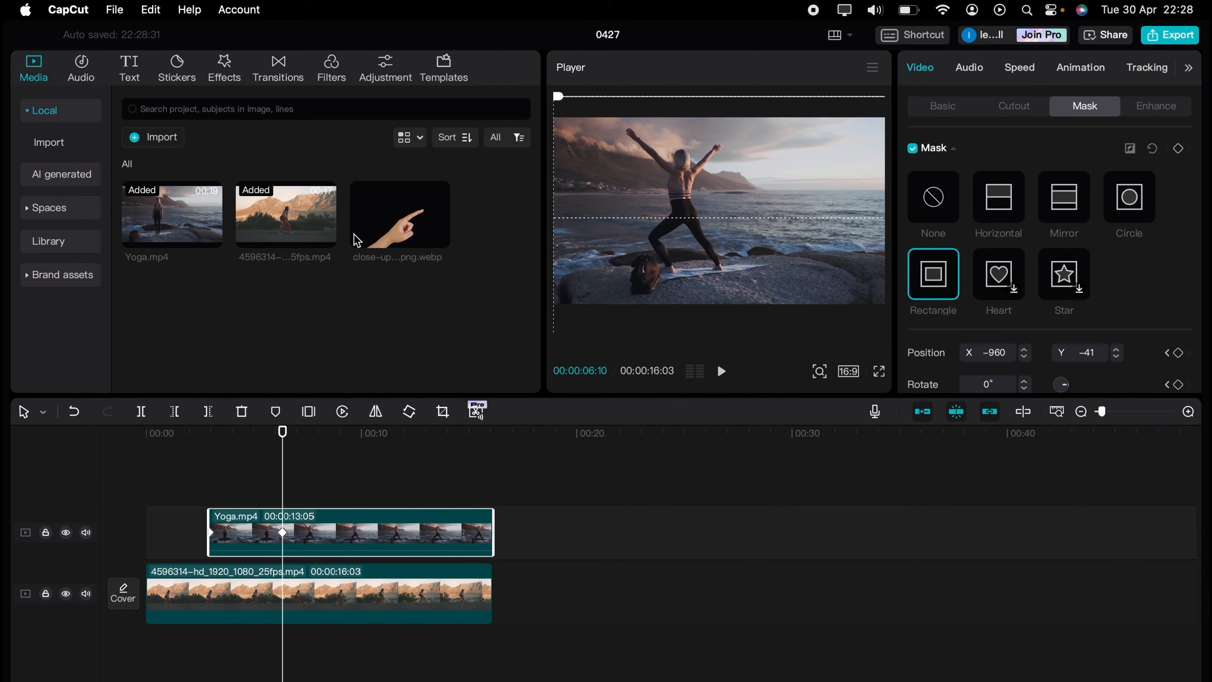
Place the pointing-hand image on a new track above Yoga.mp4, aligned with the start of that clip.
{"action": "left_click_drag", "start_coordinate": [357, 241], "coordinate": [214, 485]}
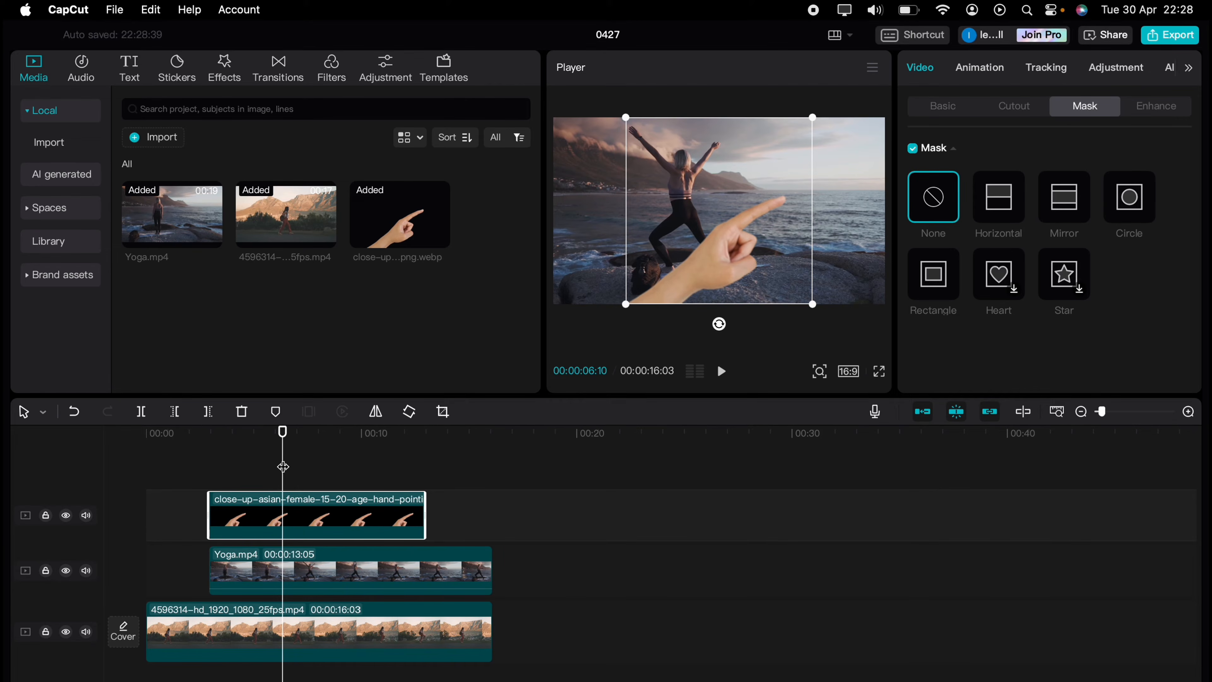
{"action": "left_click_drag", "start_coordinate": [283, 466], "coordinate": [209, 466]}
Mirror the hand image, rotate it to 6°, place it at X -1183, Y -295, and keyframe its position and size at 00:00:02:28.
{"action": "left_click_drag", "start_coordinate": [719, 324], "coordinate": [828, 179]}
{"action": "key", "text": "super+z"}
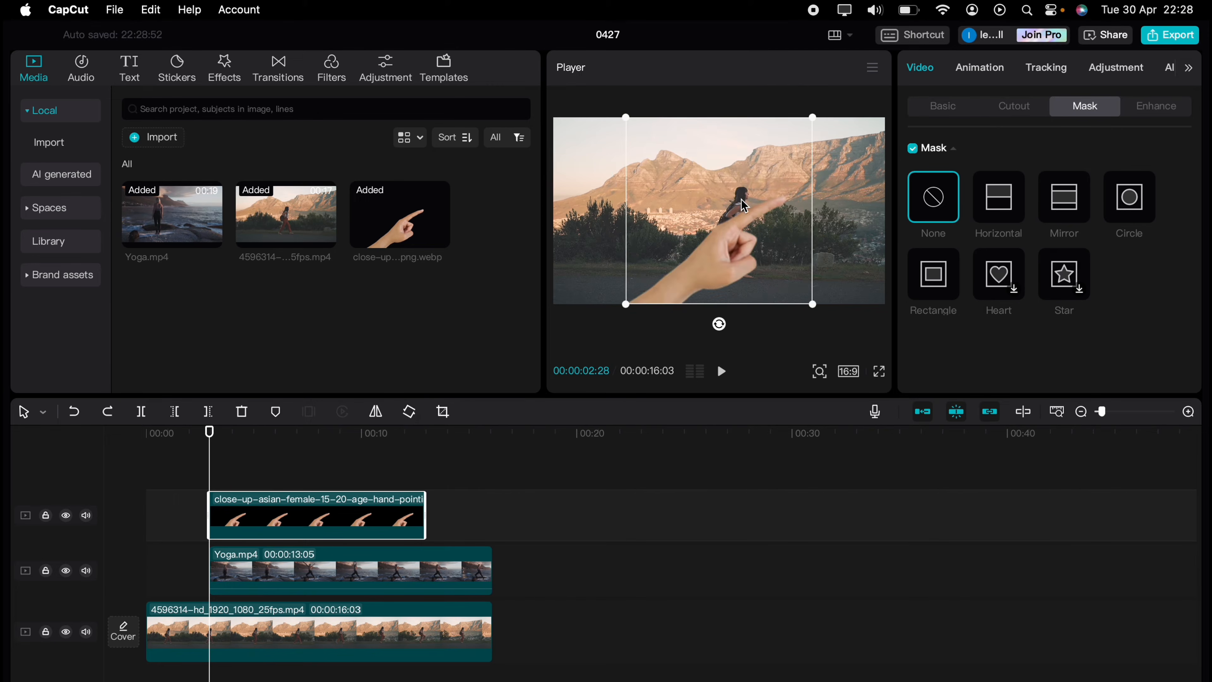
{"action": "left_click_drag", "start_coordinate": [719, 324], "coordinate": [621, 306]}
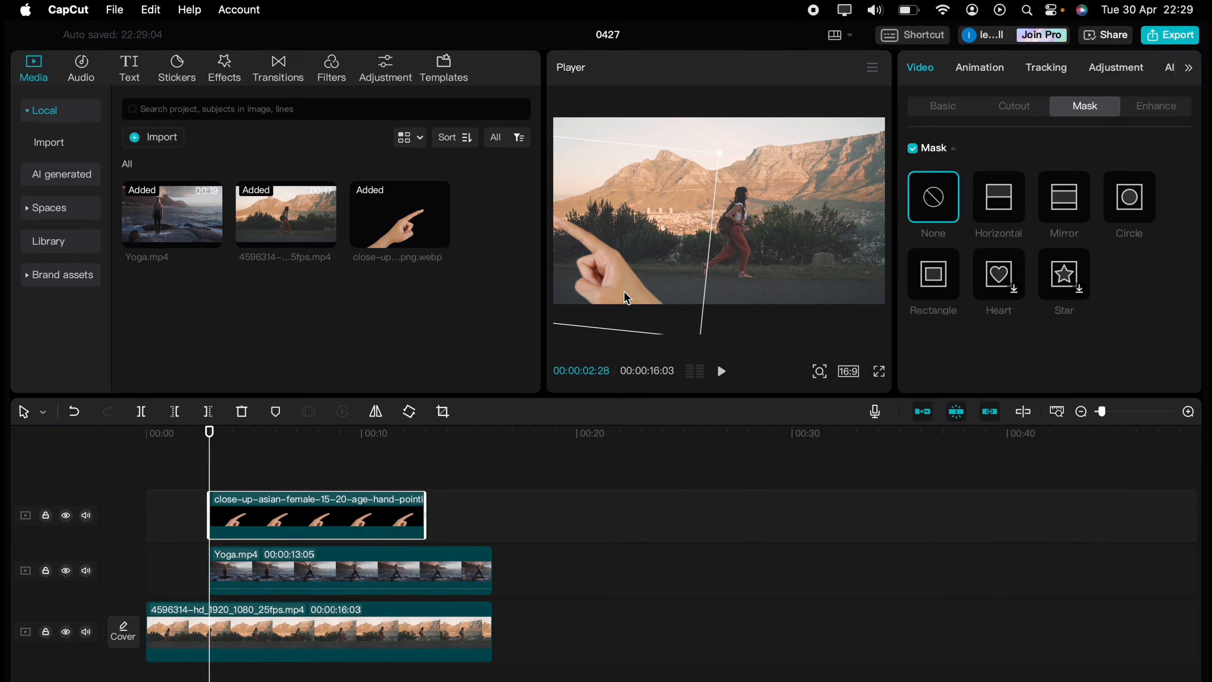
{"action": "left_click", "coordinate": [941, 109]}
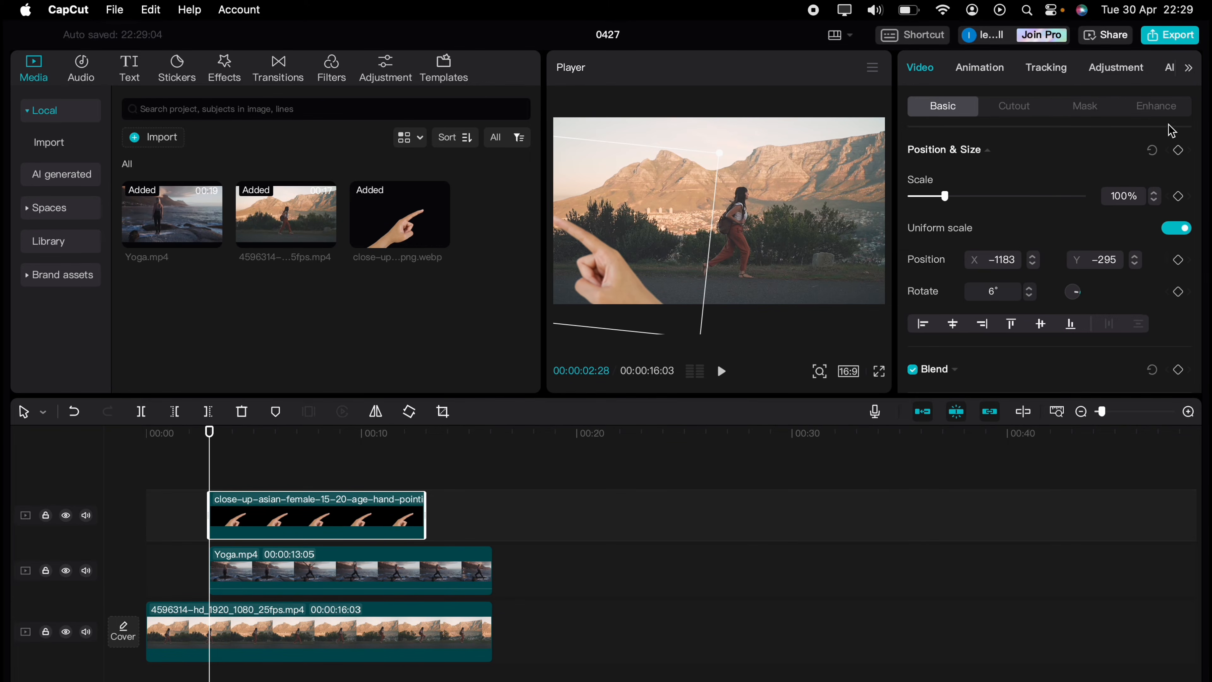
{"action": "left_click", "coordinate": [1179, 151]}
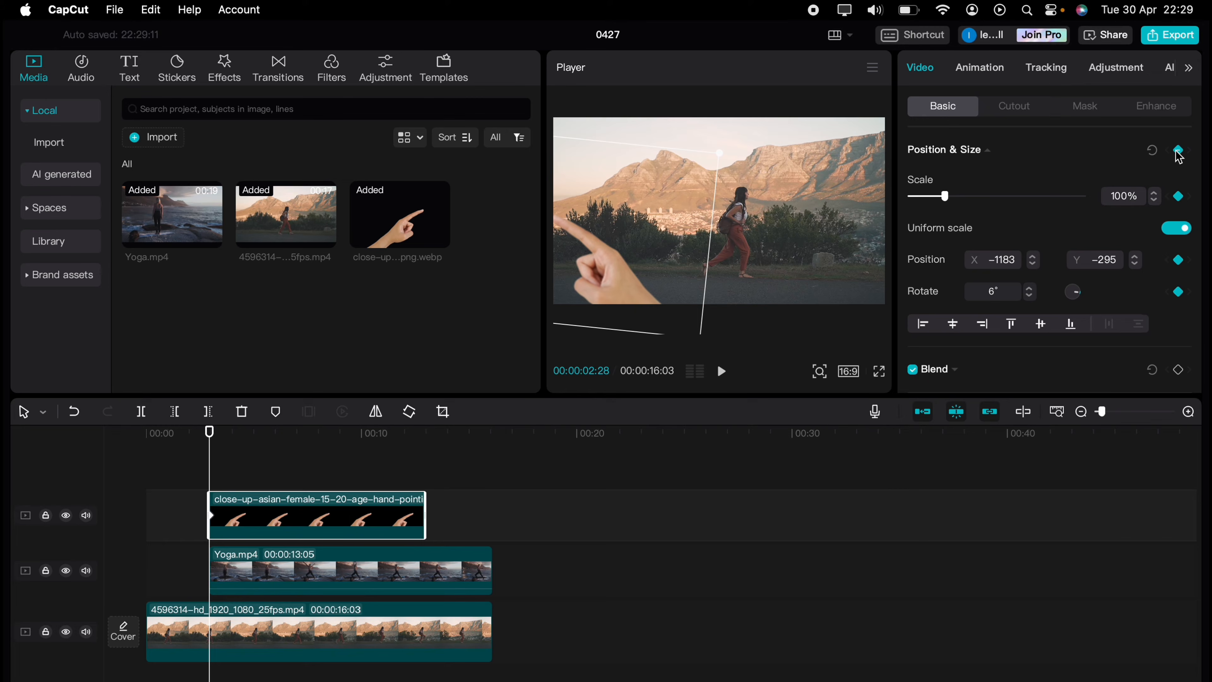
{"action": "left_click", "coordinate": [273, 559]}
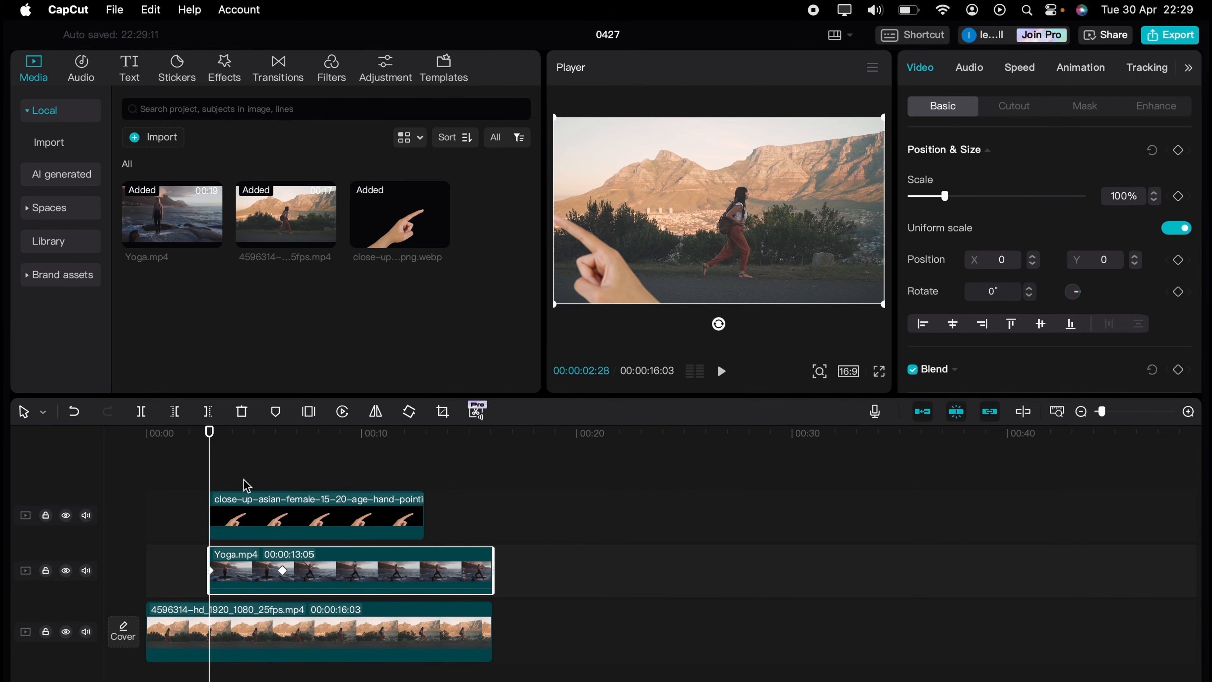
{"action": "left_click_drag", "start_coordinate": [213, 459], "coordinate": [281, 461]}
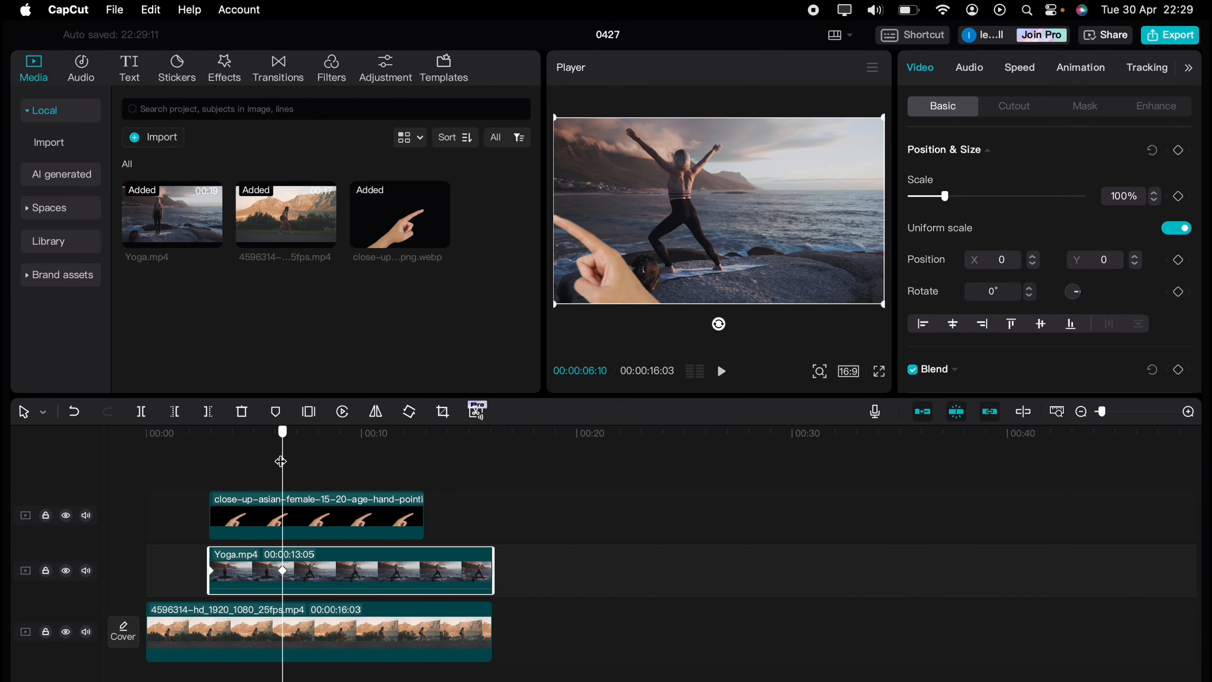
{"action": "key", "text": "super+z"}
{"action": "left_click", "coordinate": [335, 500]}
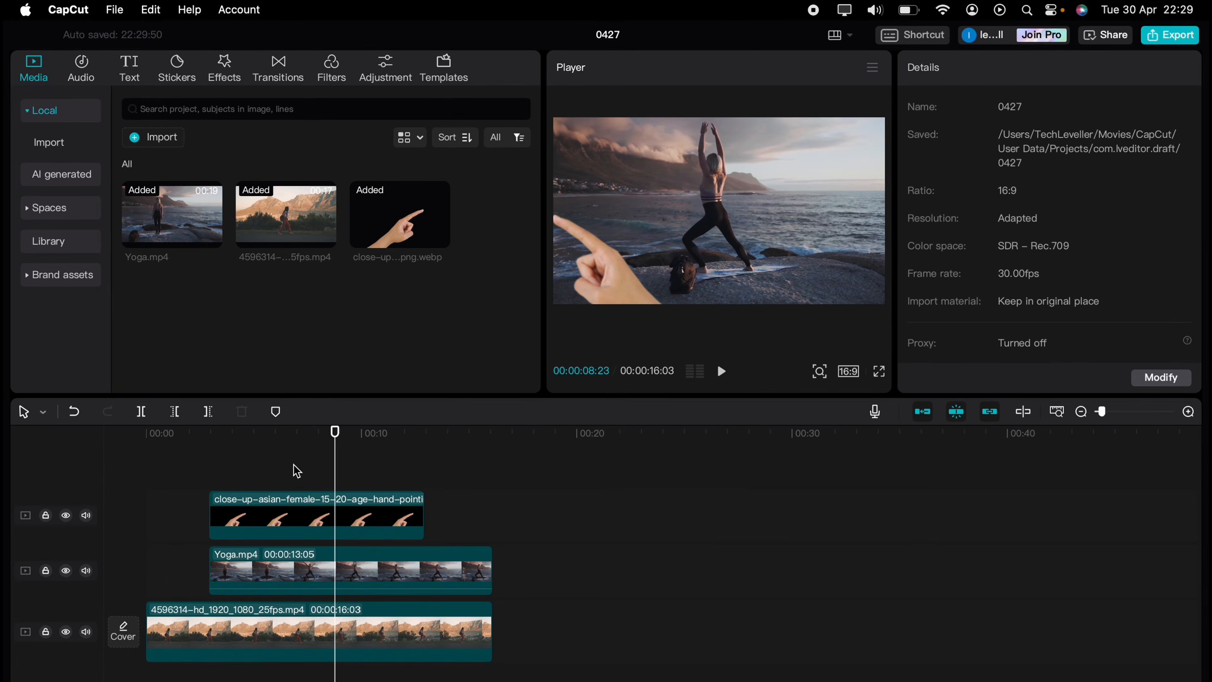
Move the hand image out past the frame's right edge at the mask's second keyframe, 00:00:06:10, and play back the wipe.
{"action": "left_click", "coordinate": [332, 576]}
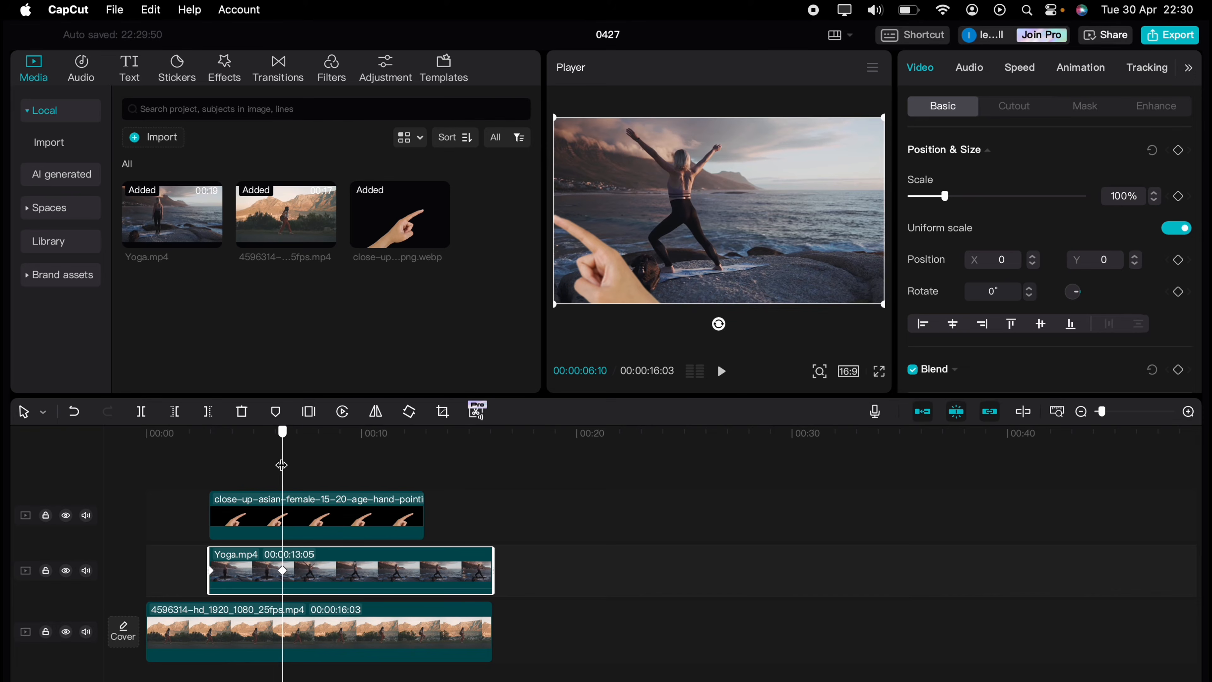
{"action": "left_click", "coordinate": [302, 517]}
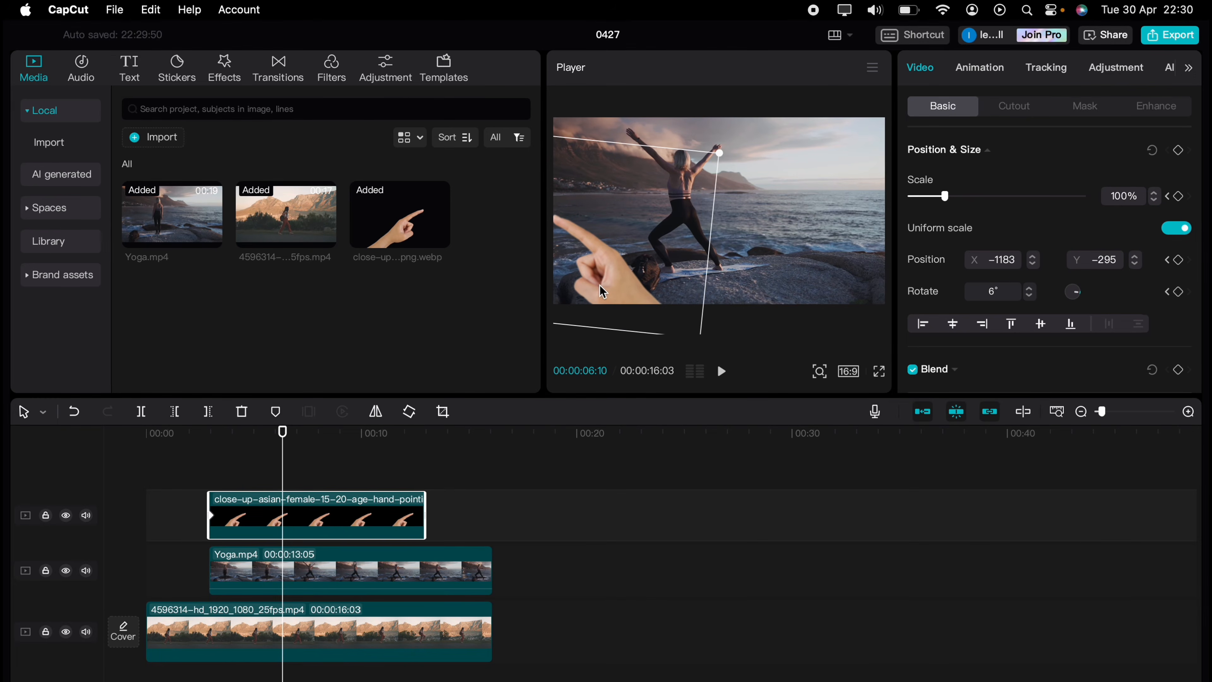
{"action": "left_click_drag", "start_coordinate": [603, 291], "coordinate": [935, 275]}
{"action": "left_click", "coordinate": [203, 467]}
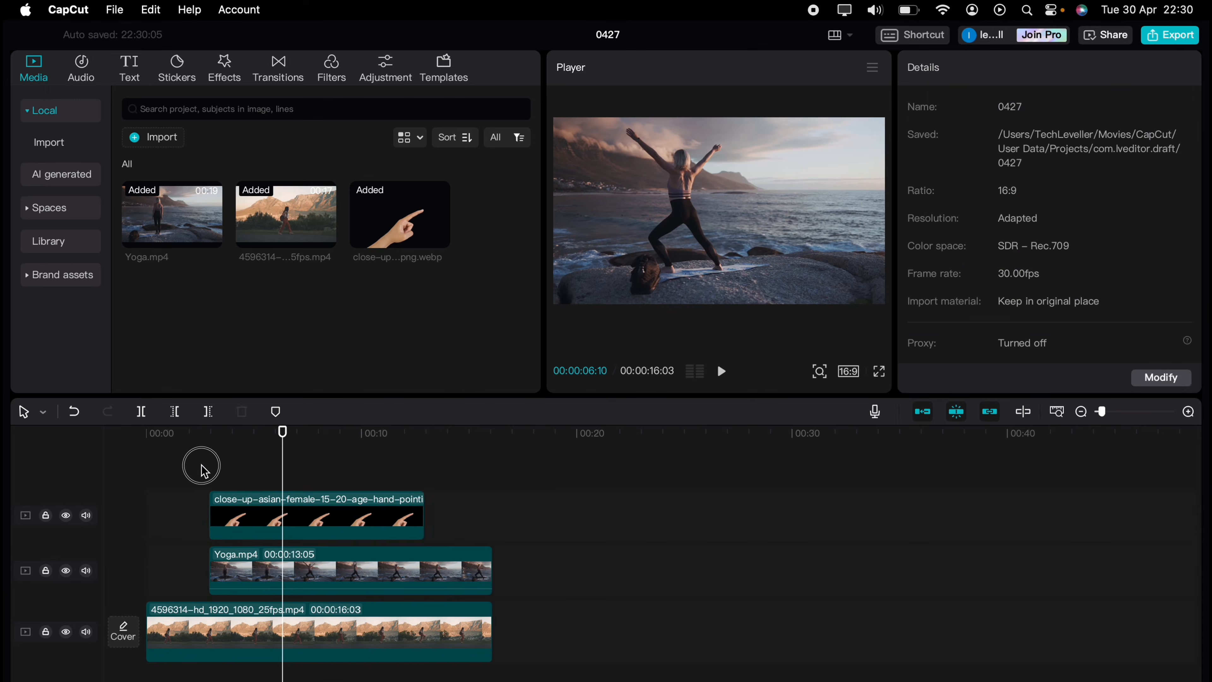
{"action": "key", "text": "space"}
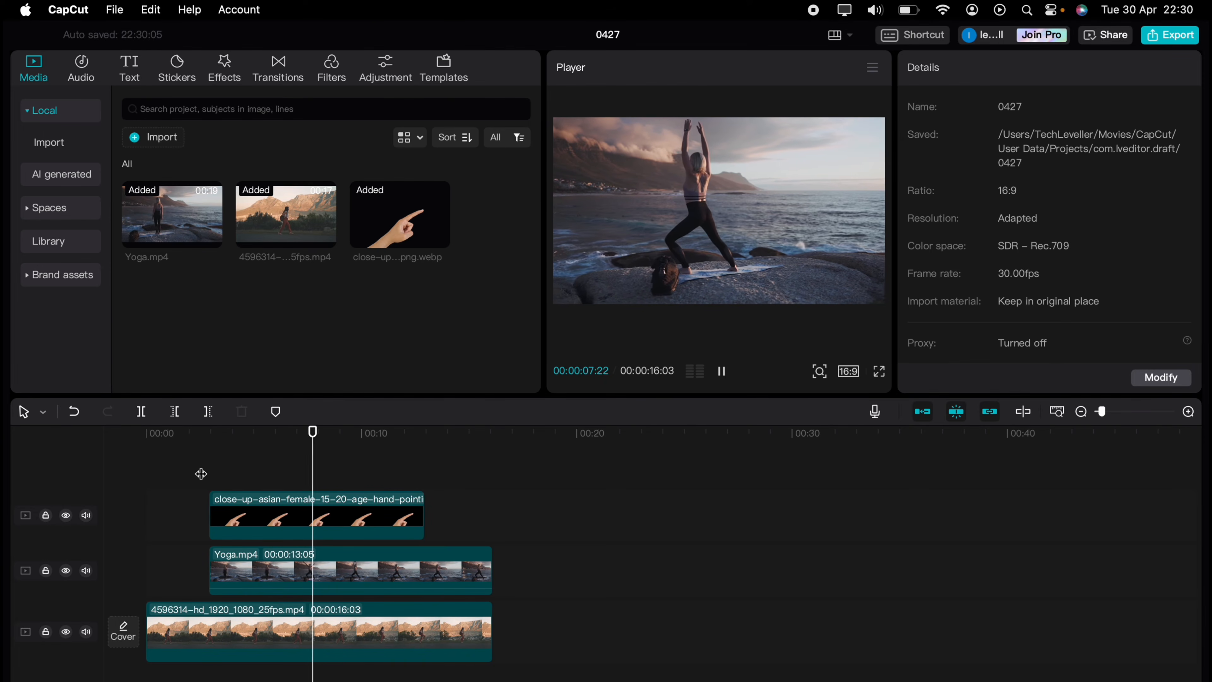
At 00:00:04:04, shift the hand image to X 212, Y -267 to line up its fingertip with the mask's edge.
{"action": "left_click_drag", "start_coordinate": [220, 476], "coordinate": [236, 477]}
{"action": "left_click", "coordinate": [253, 508]}
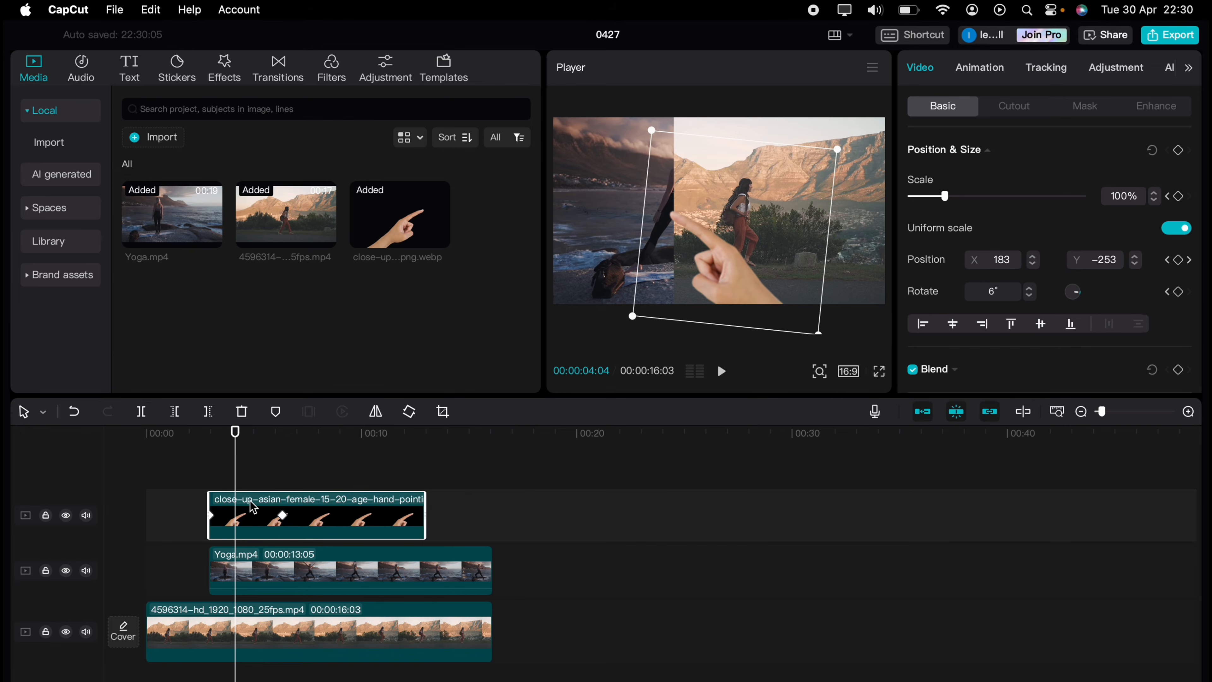
{"action": "left_click_drag", "start_coordinate": [725, 239], "coordinate": [726, 238]}
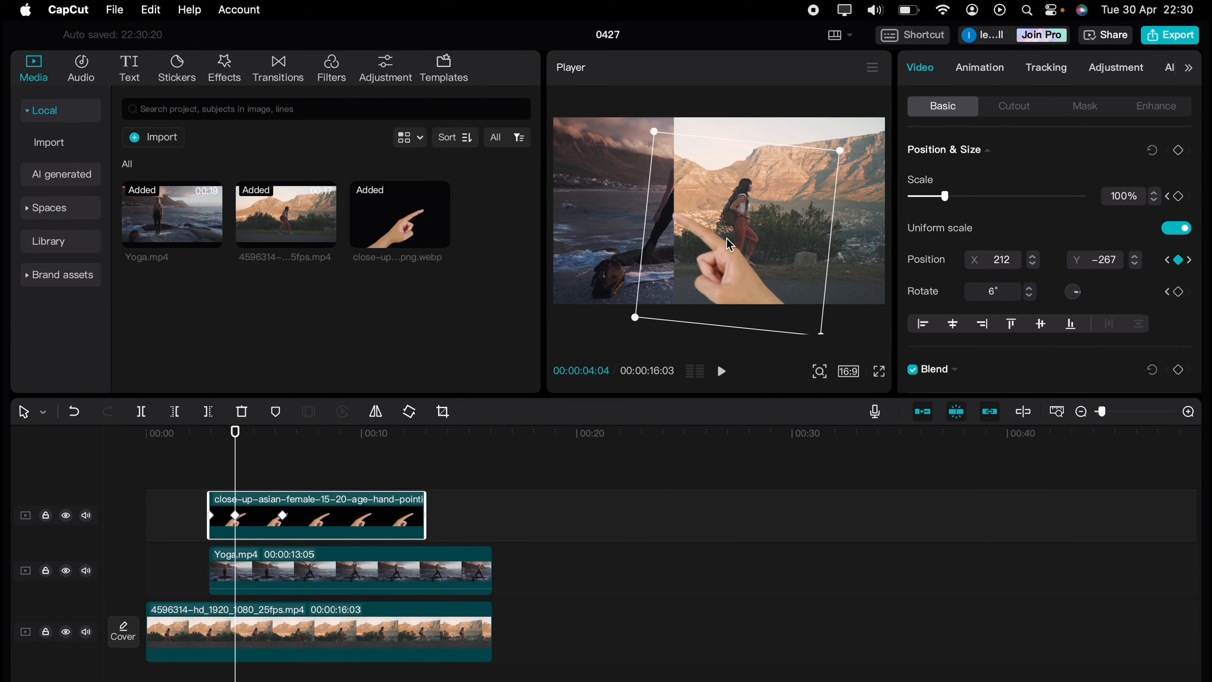
At 00:00:04:21, nudge the hand image to the right so its fingertip meets the mask's edge, keyframing its position.
{"action": "key", "text": "space"}
{"action": "key", "text": "space"}
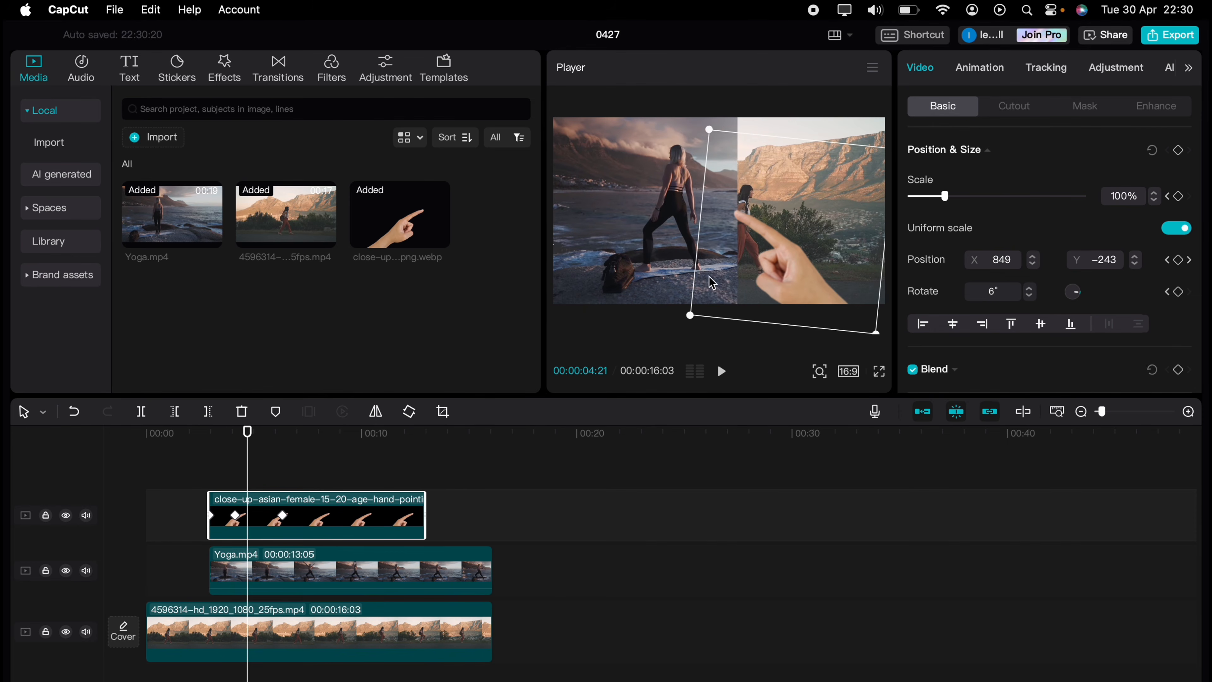
{"action": "left_click_drag", "start_coordinate": [751, 233], "coordinate": [767, 234]}
Shift the hand image slightly further right at 00:00:05:10 to realign its fingertip with the moving mask edge.
{"action": "key", "text": "space"}
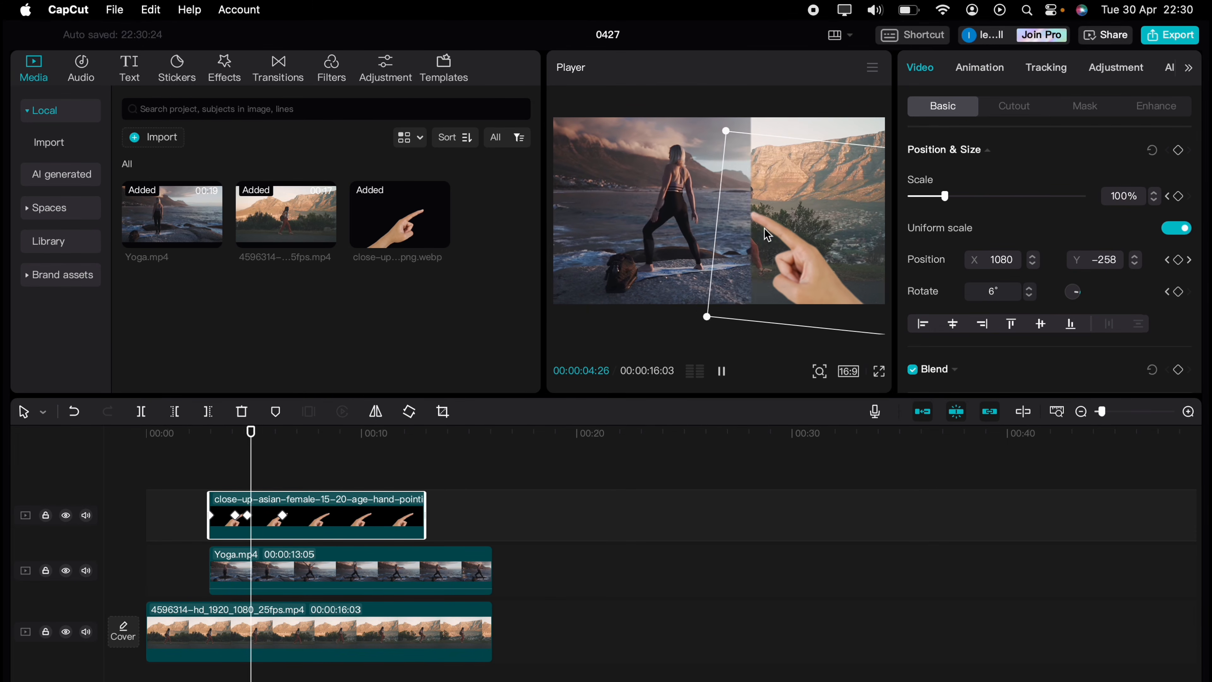
{"action": "key", "text": "space"}
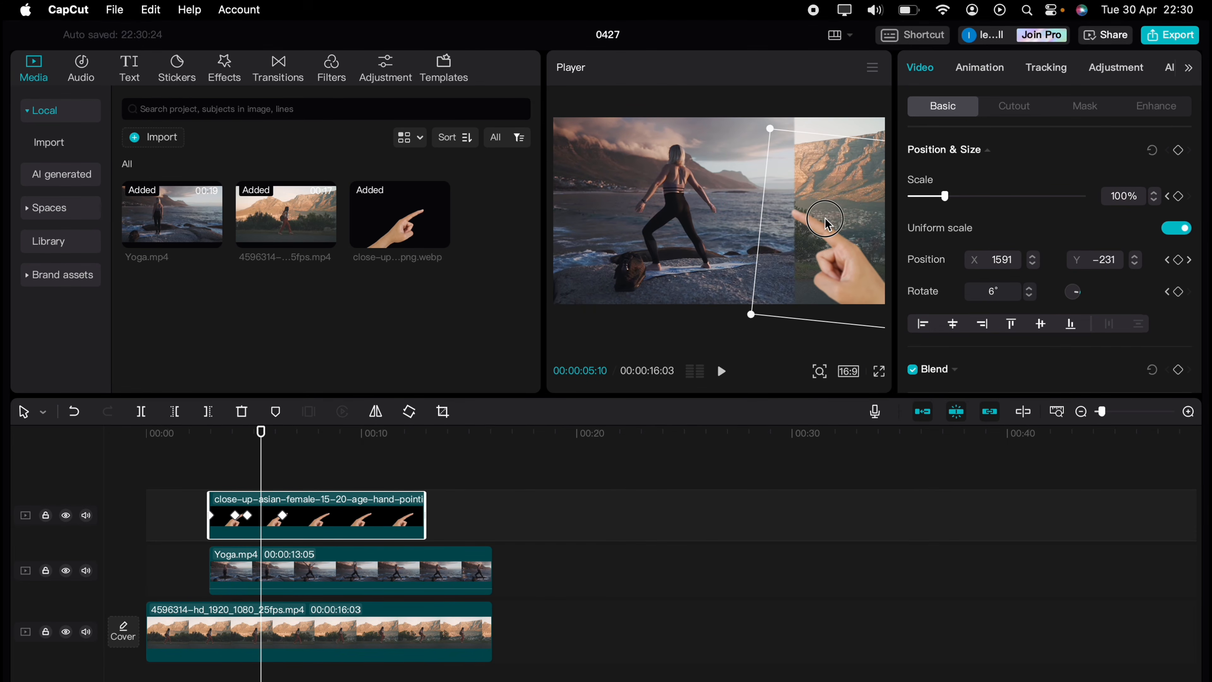
{"action": "left_click_drag", "start_coordinate": [823, 229], "coordinate": [834, 226]}
Play the rest of the wipe, deselect the hand clip, and replay the transition from shortly before Yoga.mp4 starts.
{"action": "key", "text": "space"}
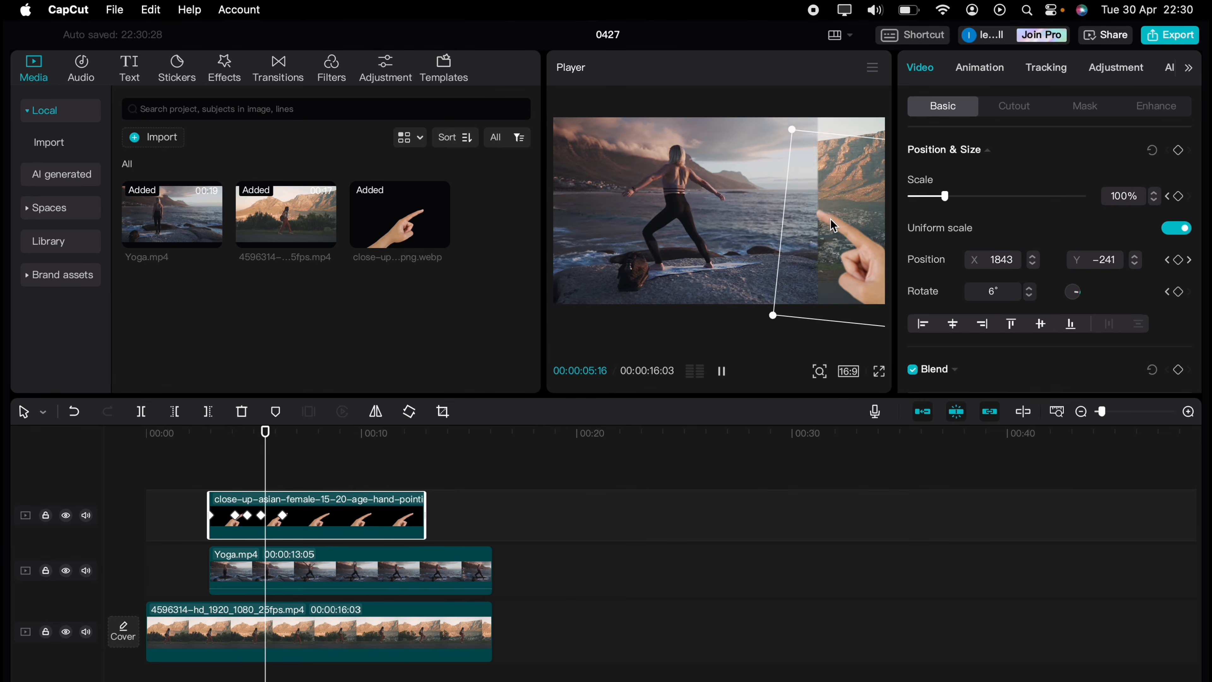
{"action": "key", "text": "space"}
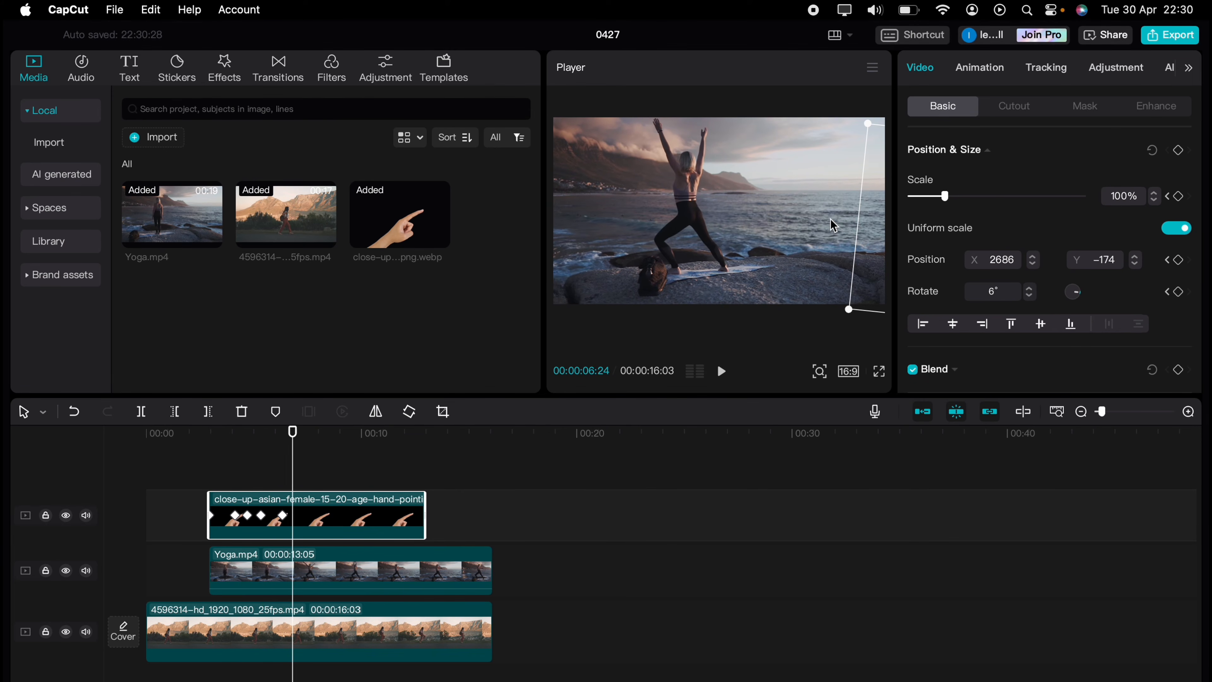
{"action": "key", "text": "space"}
{"action": "key", "text": "space"}
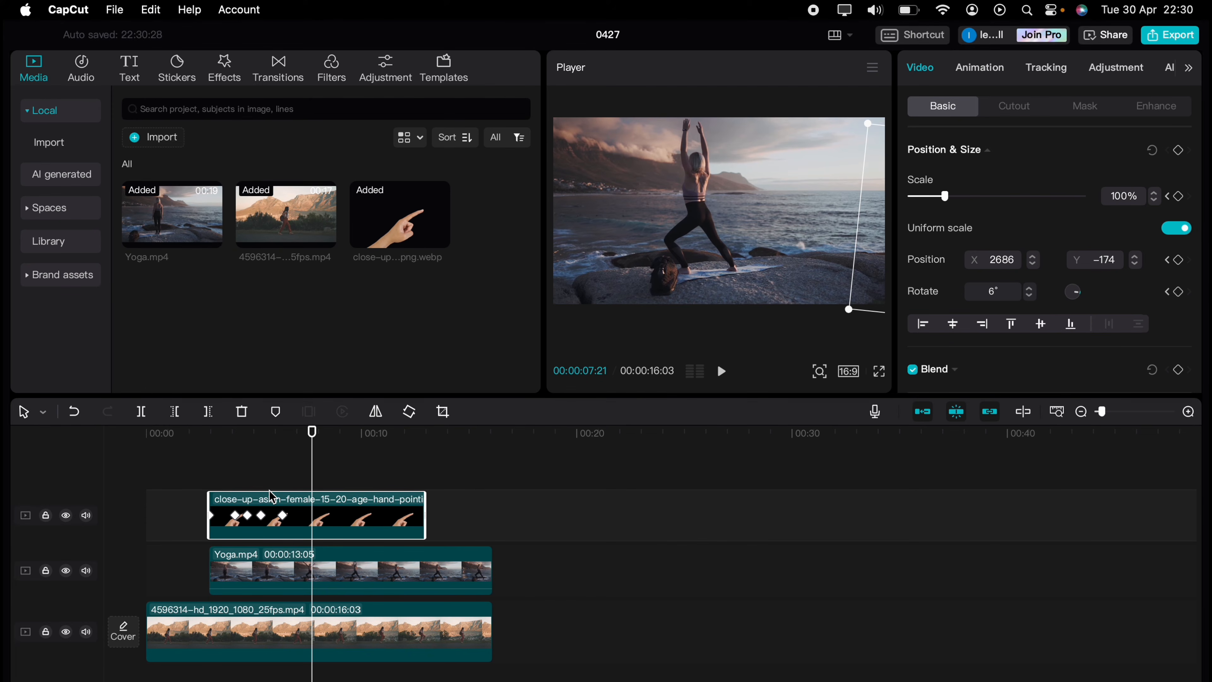
{"action": "left_click", "coordinate": [174, 477]}
{"action": "key", "text": "space"}
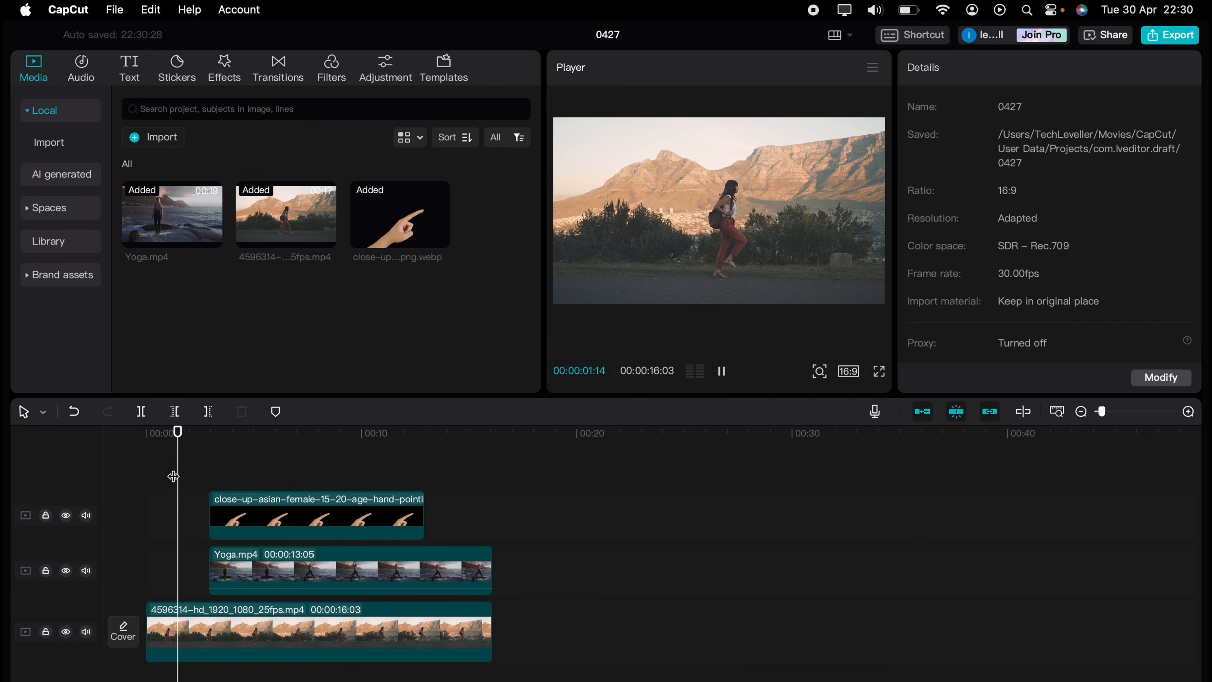